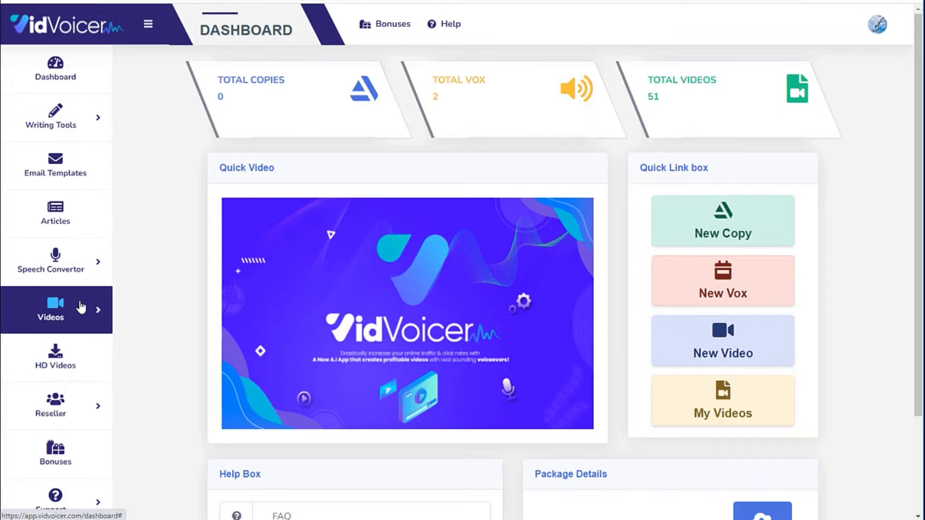
- Open a new Vox in the Speech Convertor and preview the "Female, Amber" voice
{"action": "left_click", "coordinate": [72, 264]}
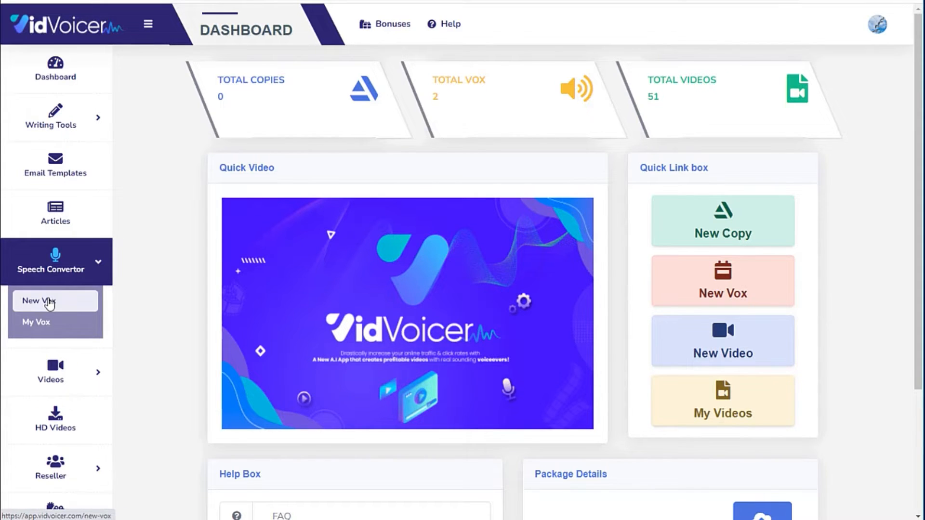
{"action": "left_click", "coordinate": [49, 302]}
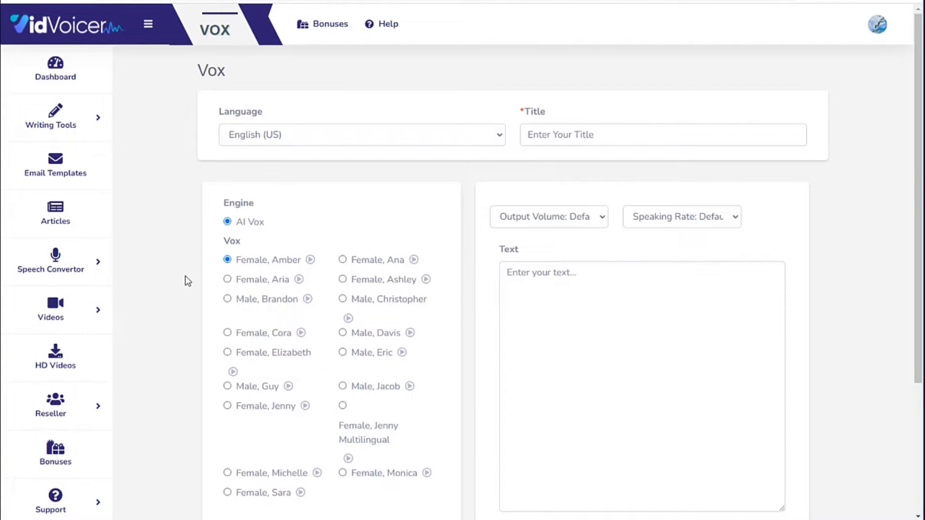
{"action": "scroll", "coordinate": [186, 284], "scroll_direction": "down", "scroll_amount": 4}
{"action": "scroll", "coordinate": [192, 287], "scroll_direction": "up", "scroll_amount": 2}
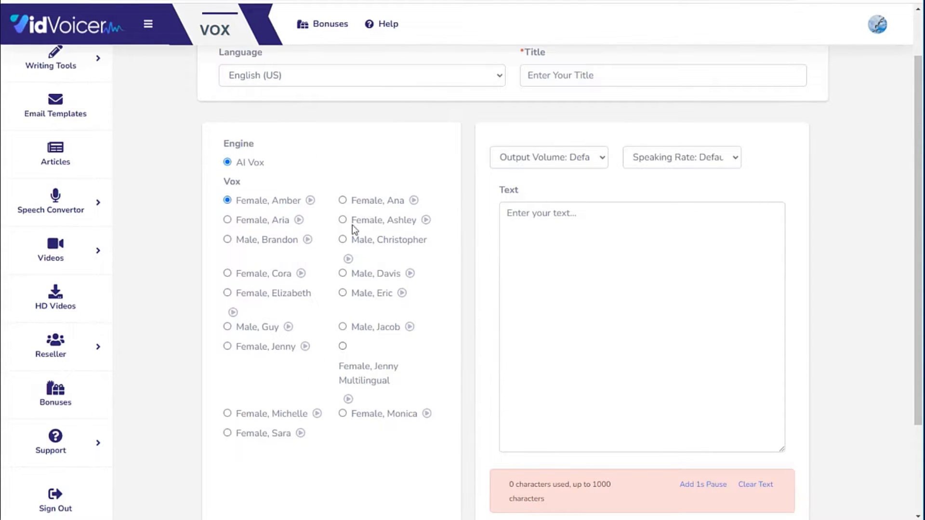
{"action": "scroll", "coordinate": [332, 262], "scroll_direction": "up", "scroll_amount": 2}
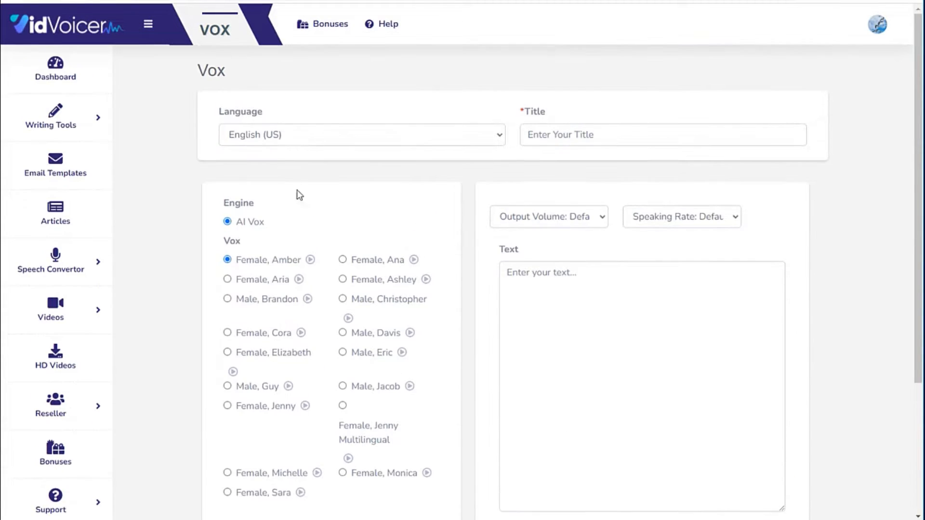
{"action": "left_click", "coordinate": [311, 261]}
{"action": "left_click", "coordinate": [311, 260]}
- Set the voiceover language to English (Australia) and preview the "Female, Natasha" voice
{"action": "left_click", "coordinate": [353, 136]}
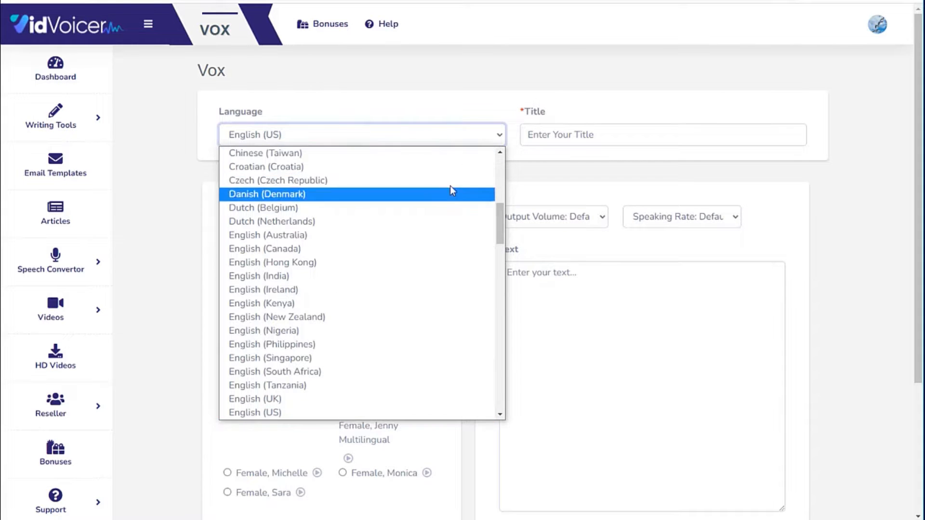
{"action": "mouse_move", "coordinate": [498, 201]}
{"action": "left_mouse_down"}
{"action": "mouse_move", "coordinate": [500, 162]}
{"action": "mouse_move", "coordinate": [514, 324]}
{"action": "mouse_move", "coordinate": [500, 385]}
{"action": "mouse_move", "coordinate": [487, 203]}
{"action": "mouse_move", "coordinate": [488, 220]}
{"action": "mouse_move", "coordinate": [502, 218]}
{"action": "left_mouse_up"}
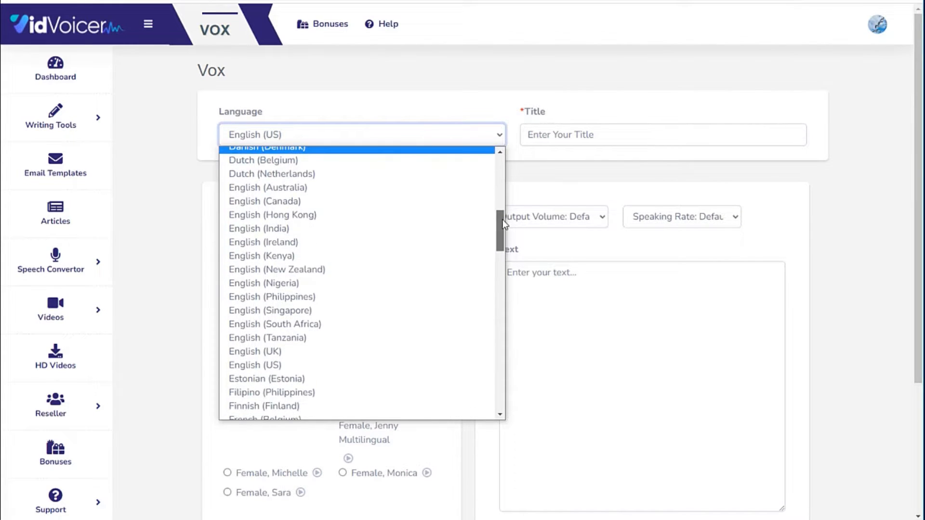
{"action": "left_click", "coordinate": [274, 193]}
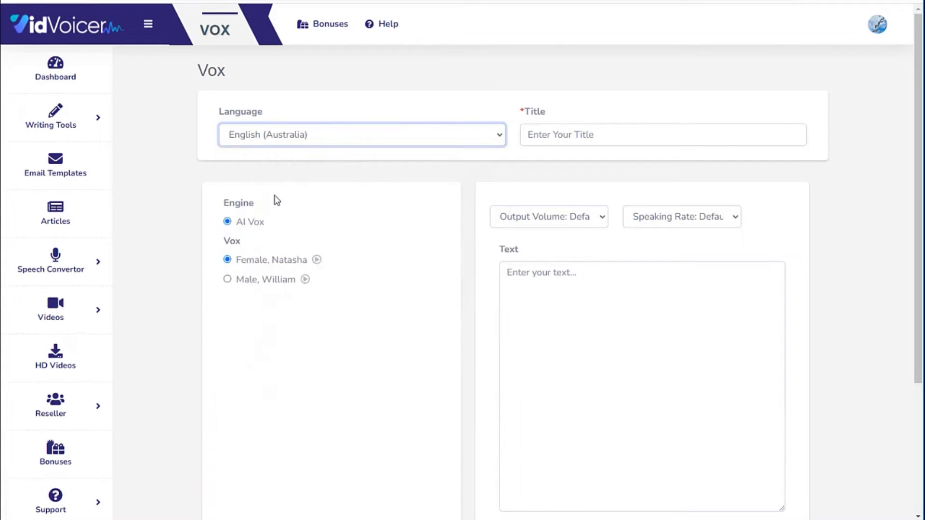
{"action": "left_click", "coordinate": [316, 261]}
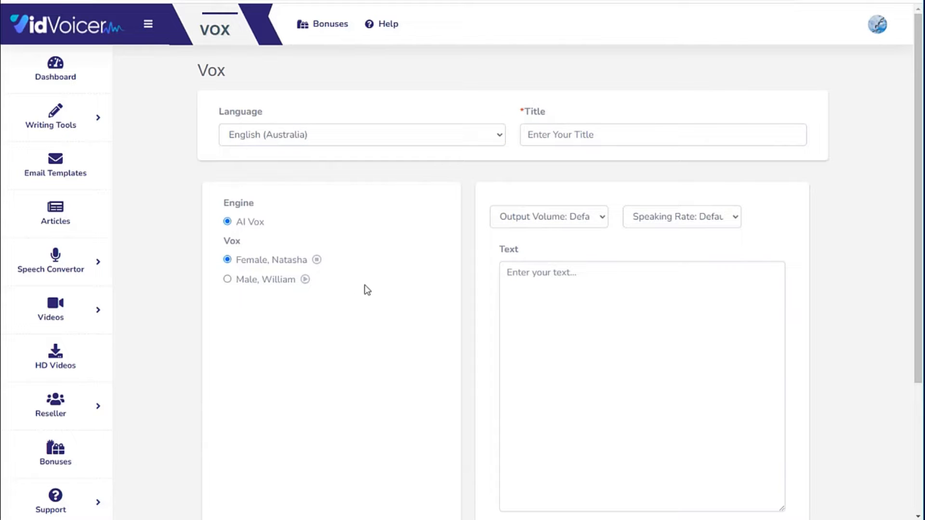
- Change the voiceover language to English (Nigeria) and preview the "Male, Abeo" voice
{"action": "left_click", "coordinate": [492, 136]}
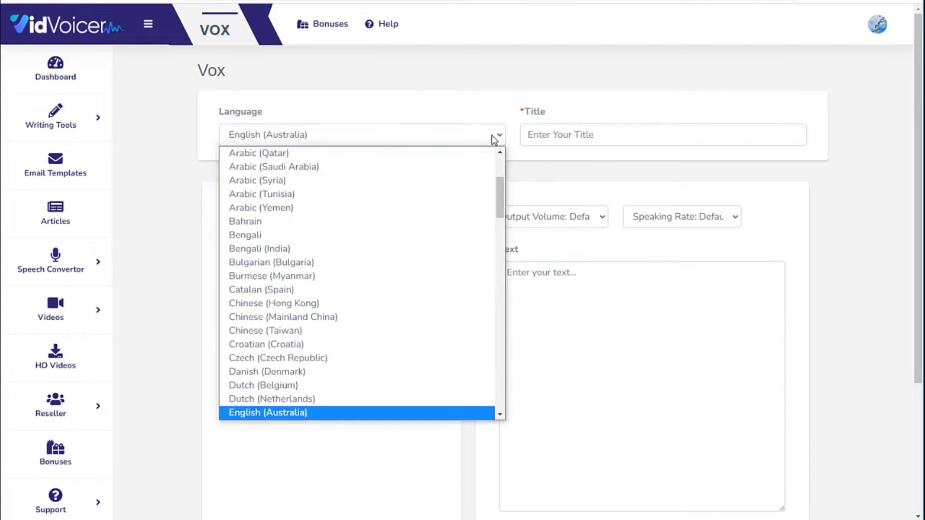
{"action": "scroll", "coordinate": [432, 277], "scroll_direction": "down", "scroll_amount": 5}
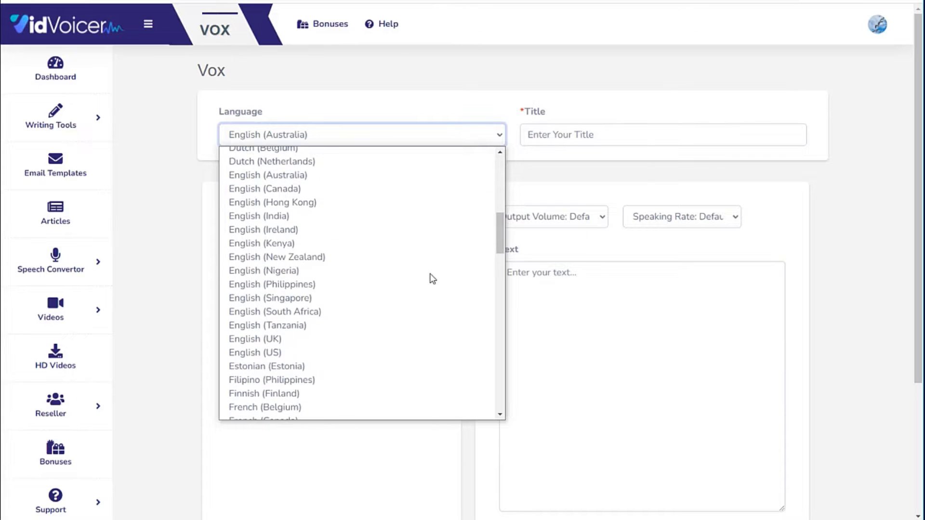
{"action": "left_click", "coordinate": [268, 276]}
{"action": "left_click", "coordinate": [293, 260]}
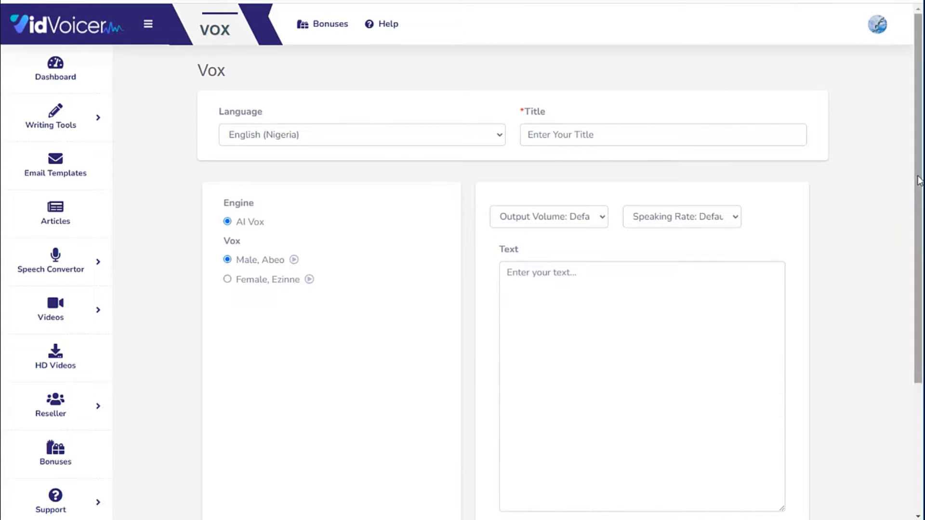
- Examine the Vox form's text area, character limit, and the available output volume and speaking rate options
{"action": "scroll", "coordinate": [918, 180], "scroll_direction": "down", "scroll_amount": 1}
{"action": "left_click", "coordinate": [625, 227]}
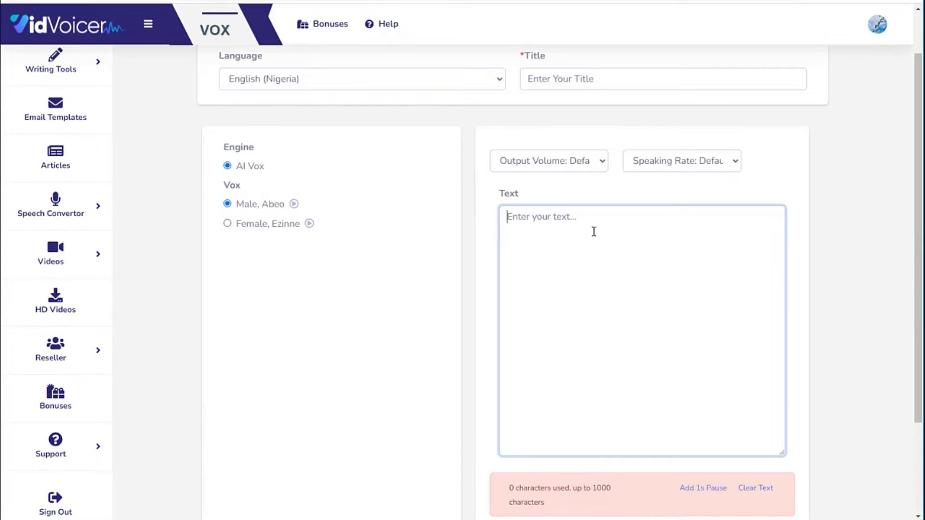
{"action": "scroll", "coordinate": [592, 237], "scroll_direction": "down", "scroll_amount": 2}
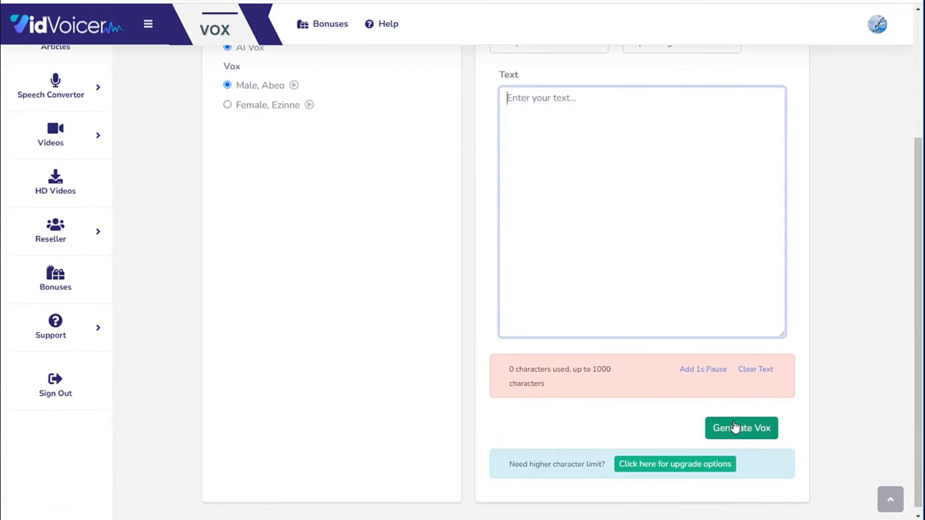
{"action": "scroll", "coordinate": [656, 226], "scroll_direction": "up", "scroll_amount": 1}
{"action": "scroll", "coordinate": [660, 227], "scroll_direction": "up", "scroll_amount": 1}
{"action": "scroll", "coordinate": [663, 223], "scroll_direction": "down", "scroll_amount": 1}
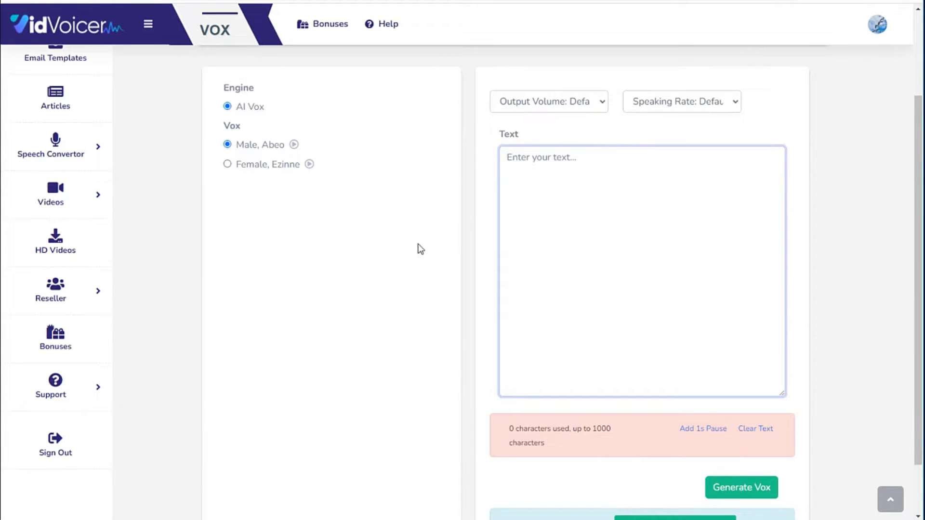
{"action": "scroll", "coordinate": [475, 234], "scroll_direction": "up", "scroll_amount": 1}
{"action": "left_click", "coordinate": [560, 166]}
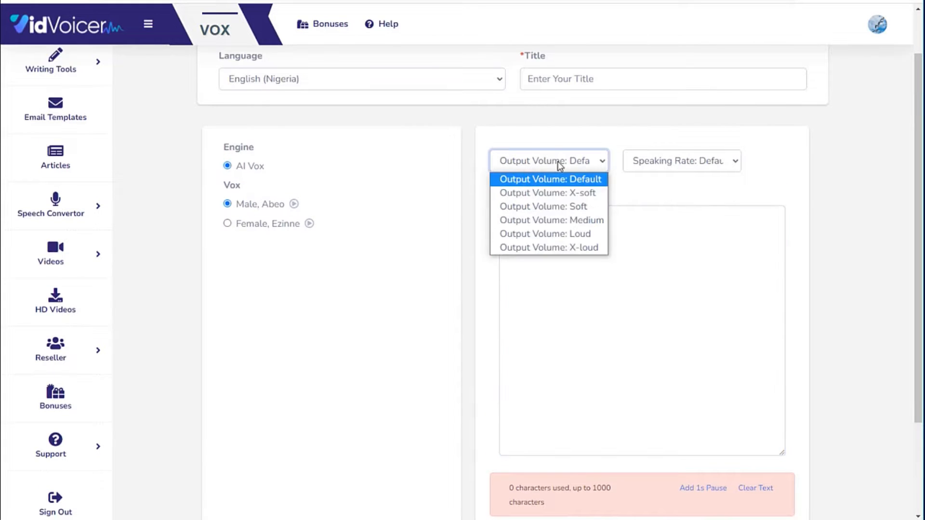
{"action": "left_click", "coordinate": [634, 154]}
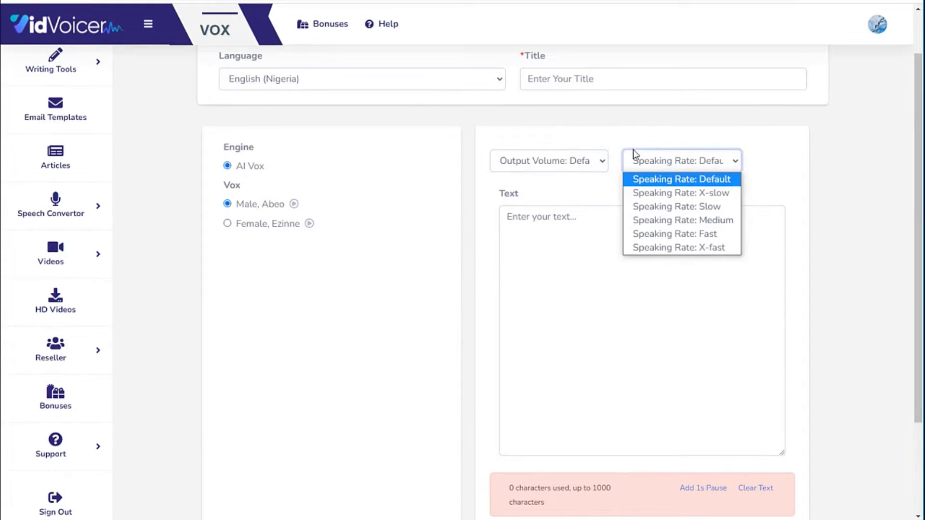
{"action": "left_click", "coordinate": [780, 170]}
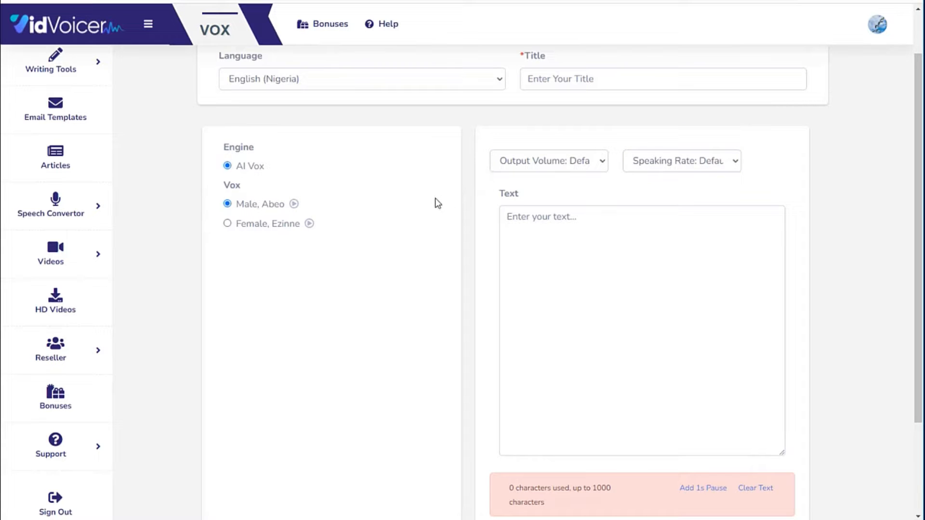
- Set the voiceover language to German (Germany)
{"action": "scroll", "coordinate": [435, 198], "scroll_direction": "up", "scroll_amount": 2}
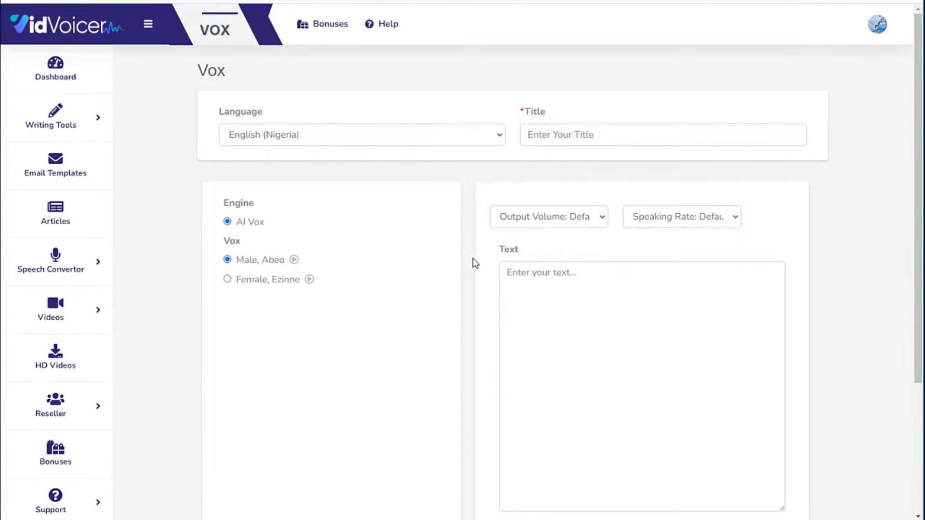
{"action": "scroll", "coordinate": [470, 258], "scroll_direction": "down", "scroll_amount": 2}
{"action": "scroll", "coordinate": [437, 203], "scroll_direction": "up", "scroll_amount": 1}
{"action": "left_click", "coordinate": [398, 75]}
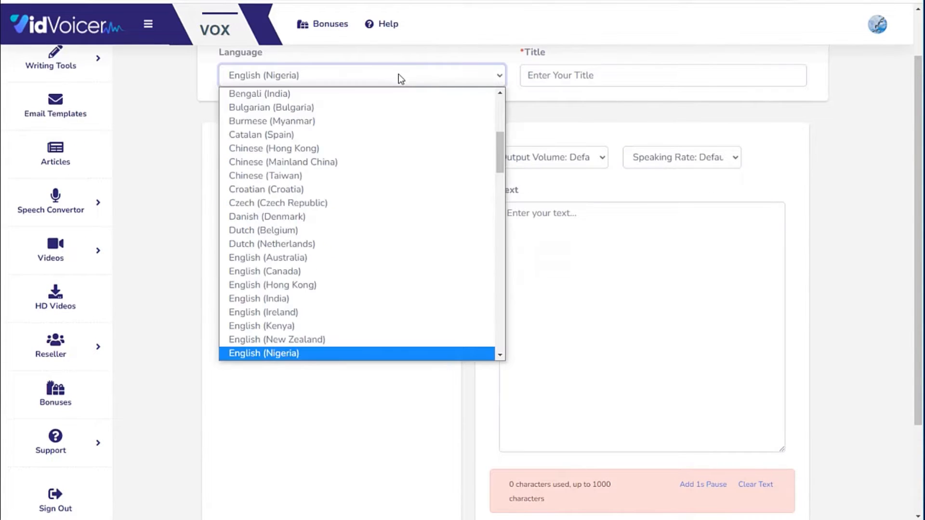
{"action": "scroll", "coordinate": [417, 217], "scroll_direction": "down", "scroll_amount": 6}
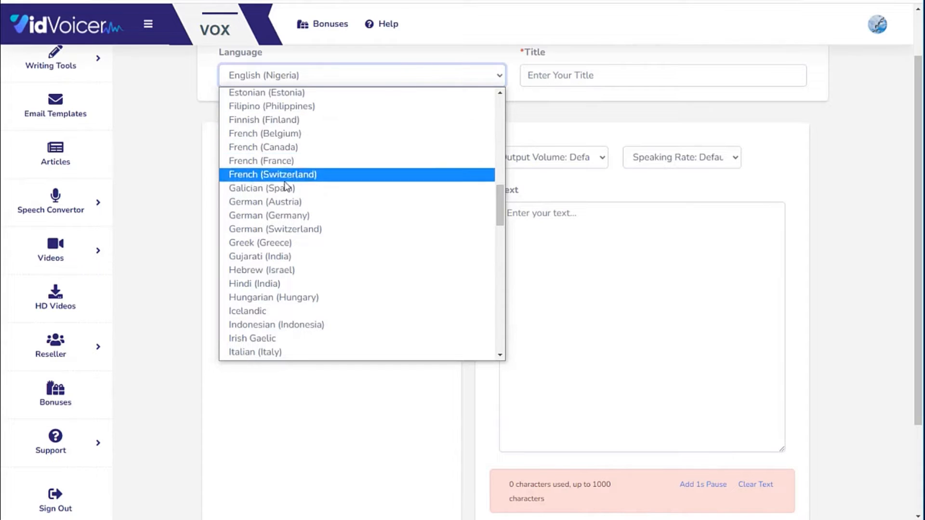
{"action": "left_click", "coordinate": [276, 217]}
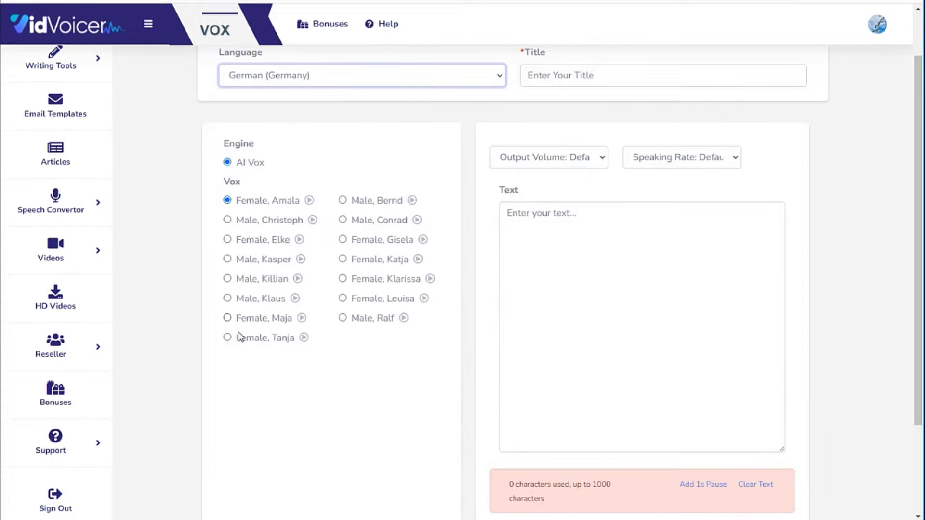
- Switch to the text editor and copy the whole article text in "weight loss article 1.txt", from line 1 through line 17
{"action": "left_click", "coordinate": [72, 517]}
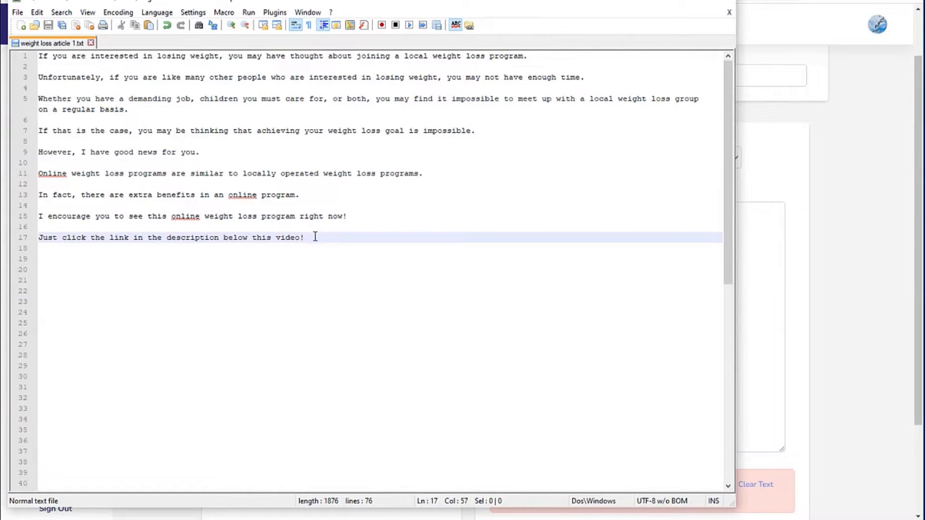
{"action": "left_click_drag", "start_coordinate": [320, 239], "coordinate": [38, 56]}
{"action": "key", "text": "ctrl+c"}
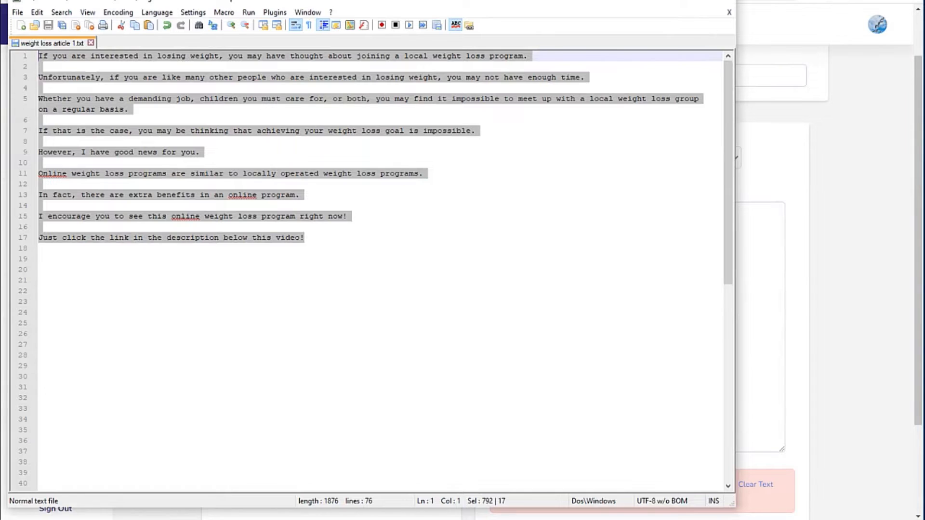
- Switch to Google Translate, translate the copied English article into German, and copy the translation
{"action": "left_click", "coordinate": [97, 1]}
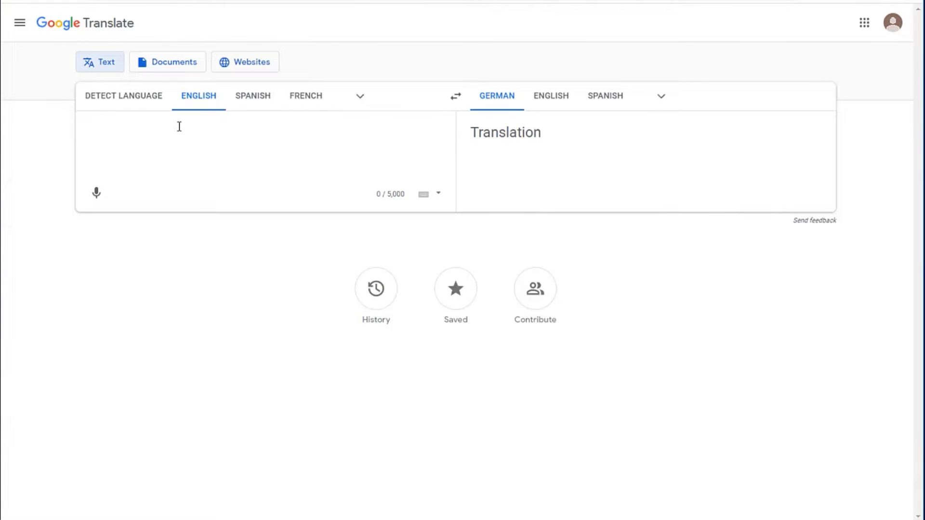
{"action": "key", "text": "ctrl+v"}
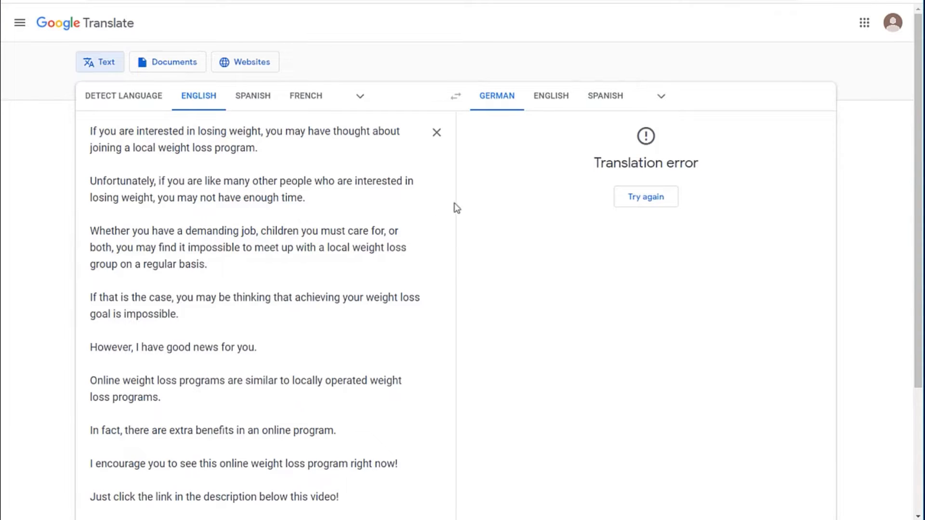
{"action": "left_click", "coordinate": [648, 199]}
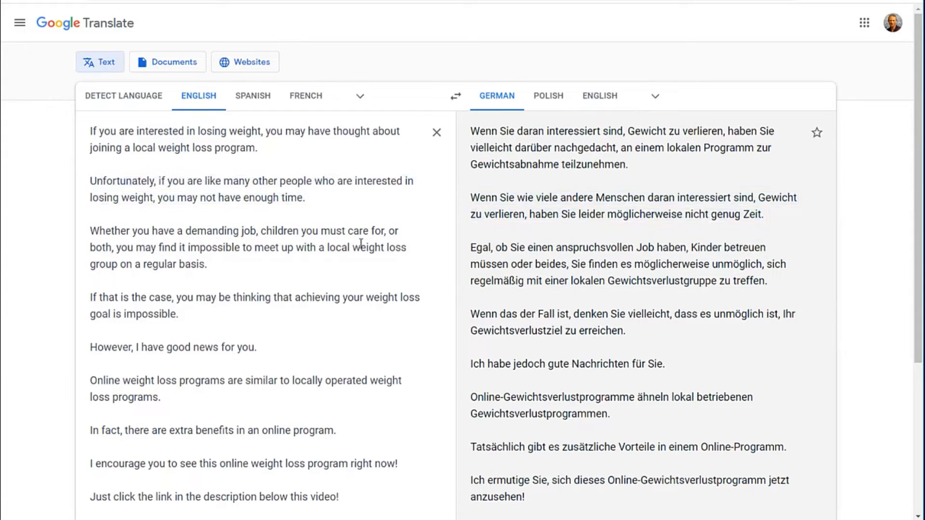
{"action": "scroll", "coordinate": [356, 294], "scroll_direction": "down", "scroll_amount": 2}
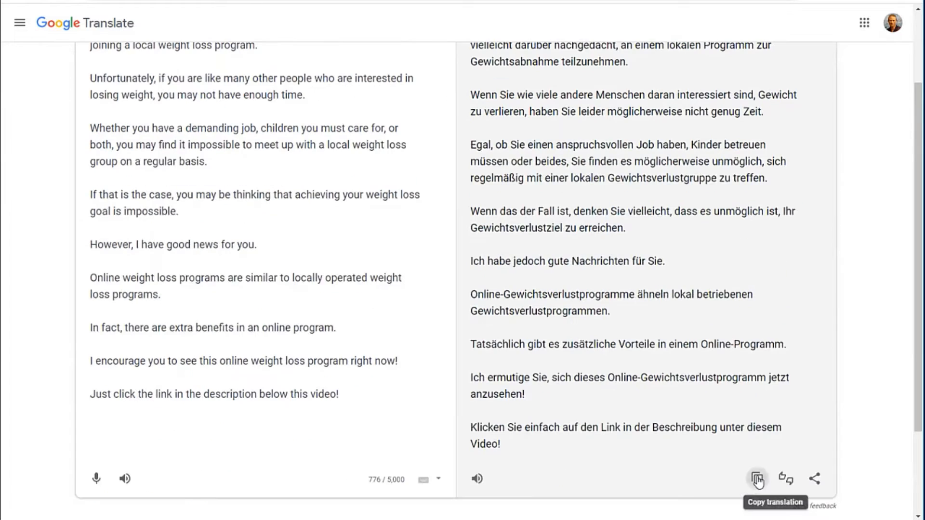
{"action": "left_click", "coordinate": [757, 478]}
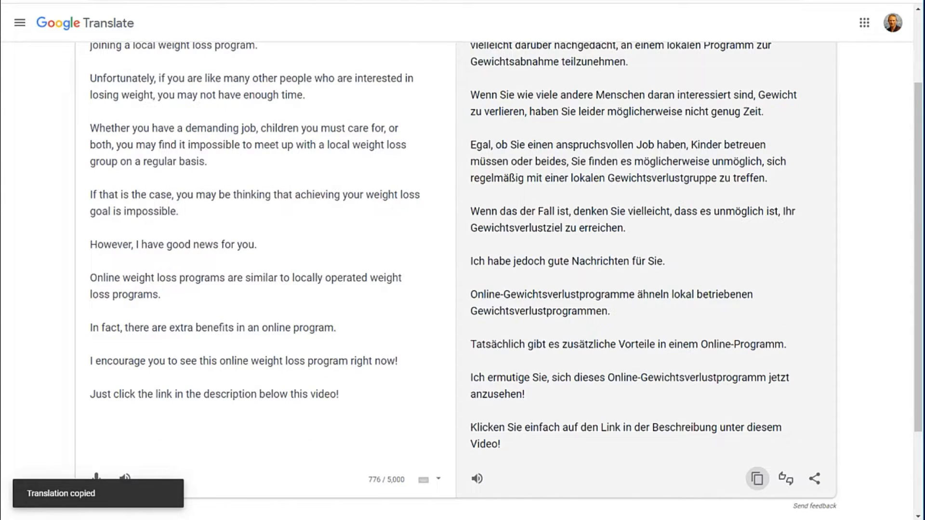
- Return to VidVoicer and paste the German translation as the voiceover text
{"action": "key", "text": "alt+Tab"}
{"action": "left_click", "coordinate": [574, 229]}
{"action": "key", "text": "ctrl+v"}
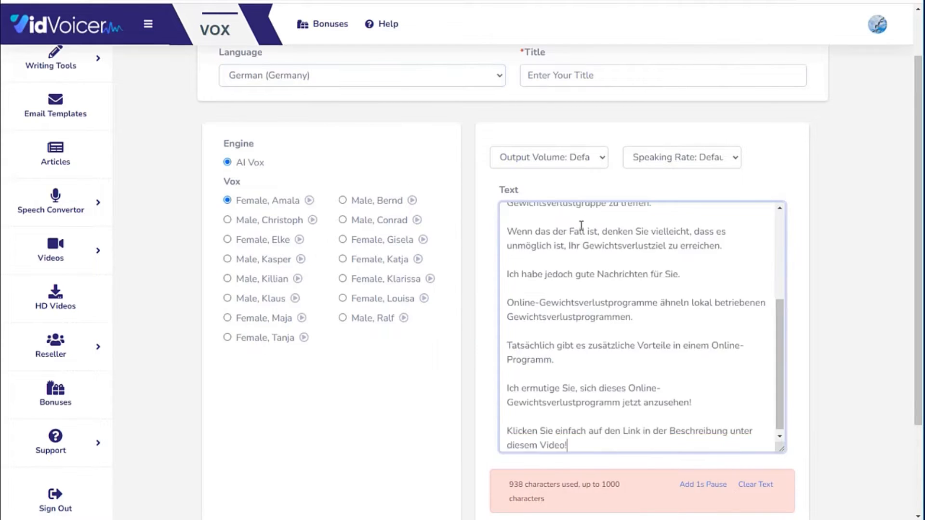
{"action": "left_click_drag", "start_coordinate": [779, 353], "coordinate": [776, 326]}
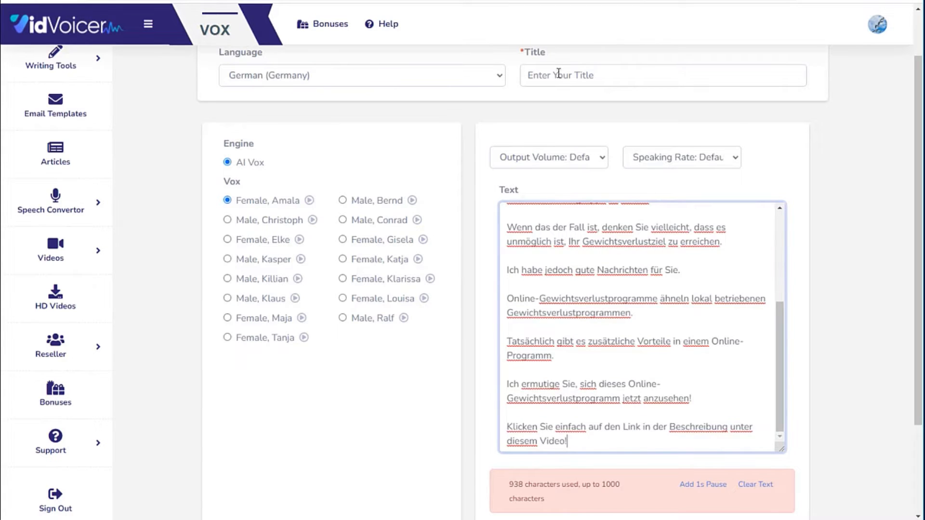
- Title the voiceover "German weight loss" and generate it
{"action": "left_click", "coordinate": [580, 76]}
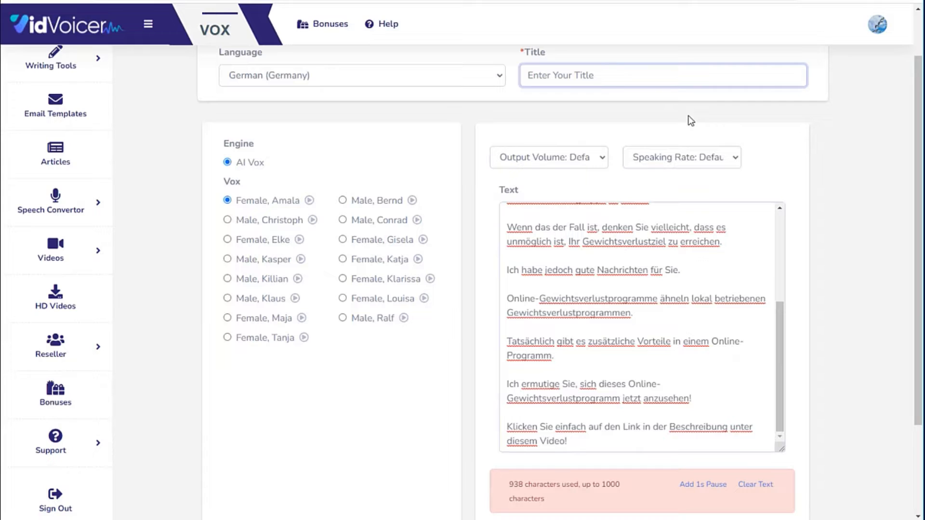
{"action": "type", "text": "German weight loss"}
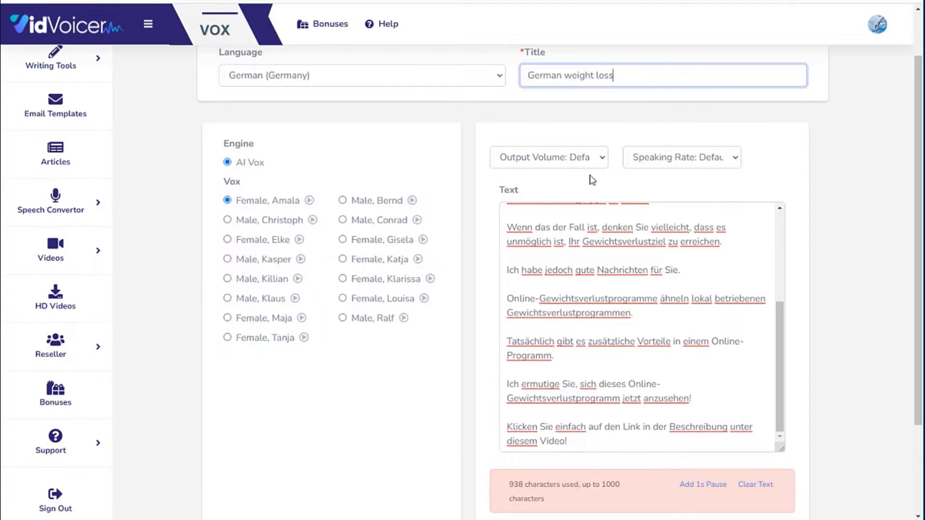
{"action": "scroll", "coordinate": [605, 174], "scroll_direction": "down", "scroll_amount": 3}
{"action": "left_click", "coordinate": [739, 427]}
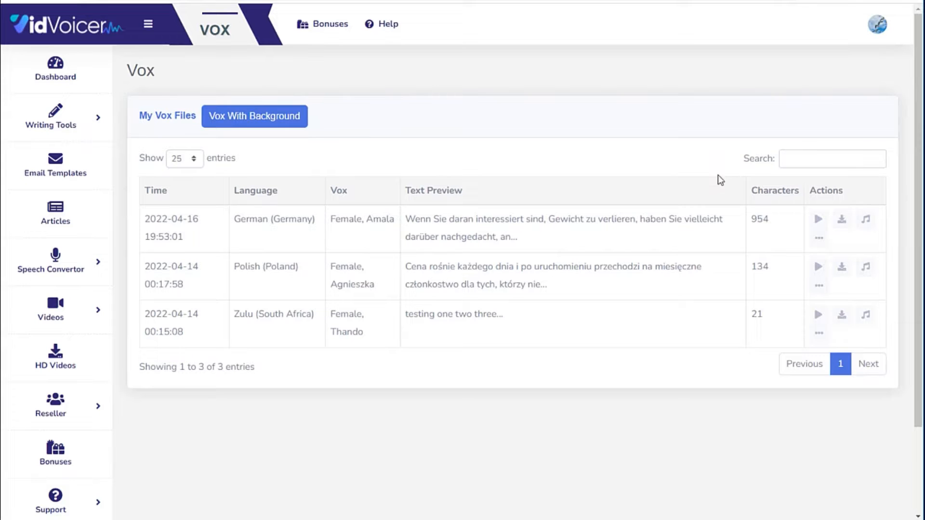
- Play the generated German (Germany) voiceover briefly and close the player
{"action": "left_click", "coordinate": [819, 222]}
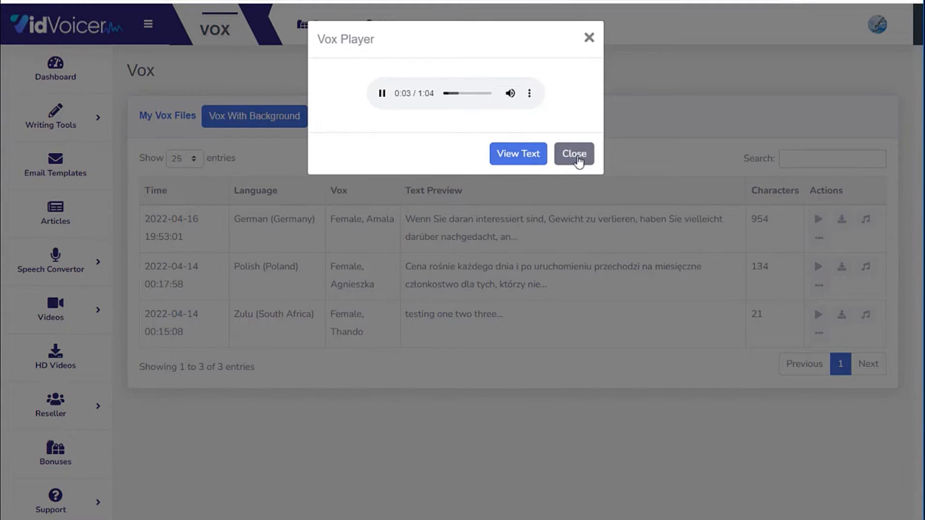
{"action": "left_click", "coordinate": [578, 155]}
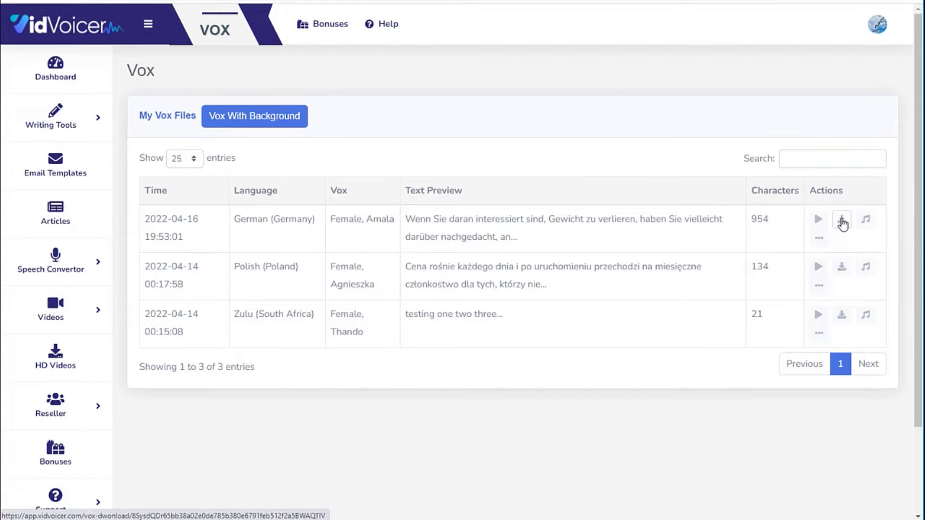
- Examine the background music, volume and voice file merging options for the German voiceover, and close the dialog
{"action": "left_click", "coordinate": [867, 221]}
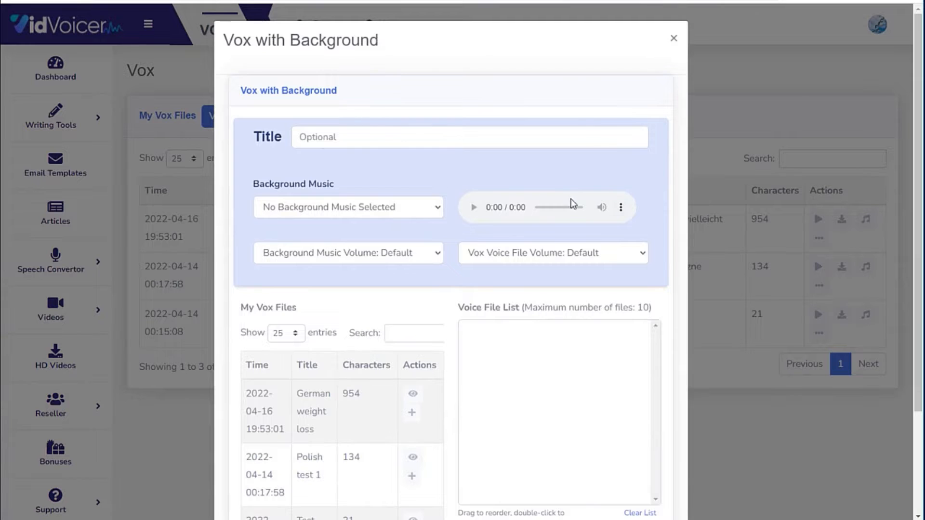
{"action": "scroll", "coordinate": [573, 205], "scroll_direction": "down", "scroll_amount": 3}
{"action": "scroll", "coordinate": [585, 252], "scroll_direction": "up", "scroll_amount": 3}
{"action": "scroll", "coordinate": [583, 251], "scroll_direction": "down", "scroll_amount": 1}
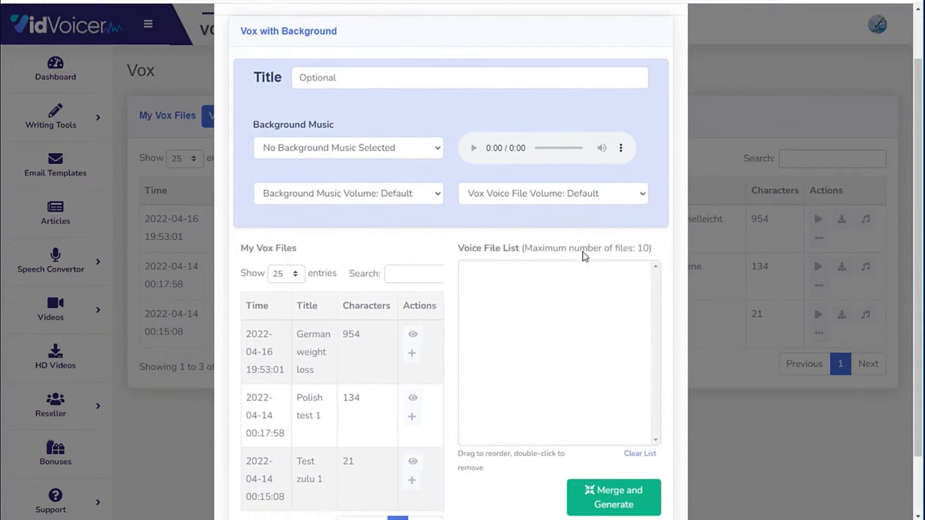
{"action": "scroll", "coordinate": [577, 258], "scroll_direction": "up", "scroll_amount": 1}
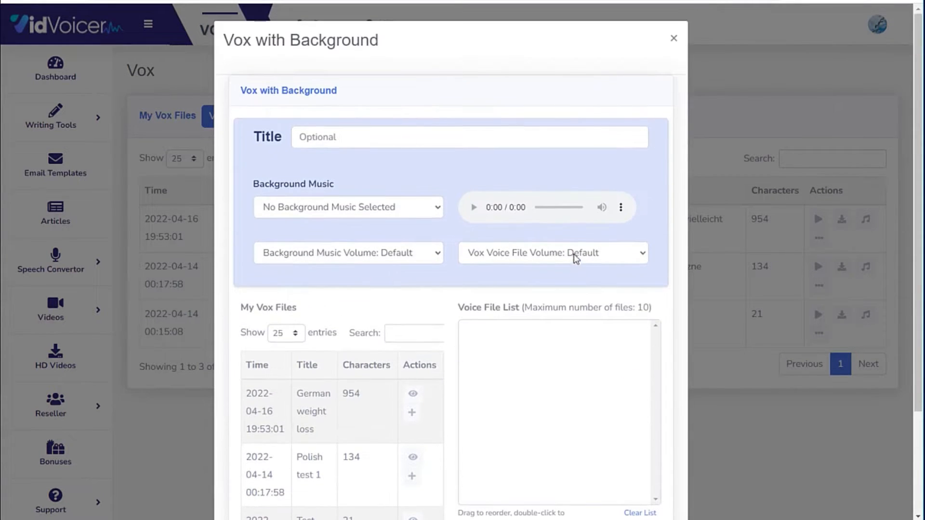
{"action": "scroll", "coordinate": [477, 244], "scroll_direction": "down", "scroll_amount": 1}
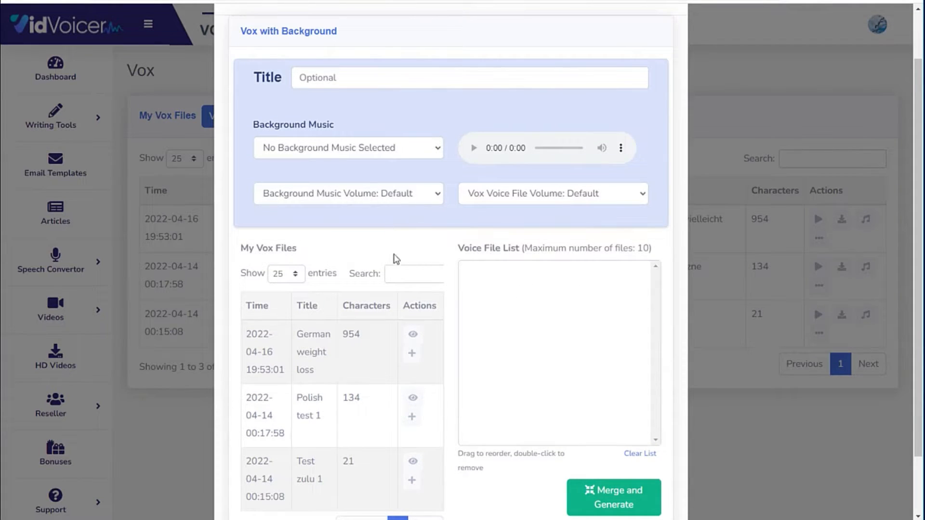
{"action": "scroll", "coordinate": [389, 231], "scroll_direction": "down", "scroll_amount": 1}
{"action": "scroll", "coordinate": [485, 314], "scroll_direction": "up", "scroll_amount": 2}
{"action": "scroll", "coordinate": [478, 308], "scroll_direction": "down", "scroll_amount": 2}
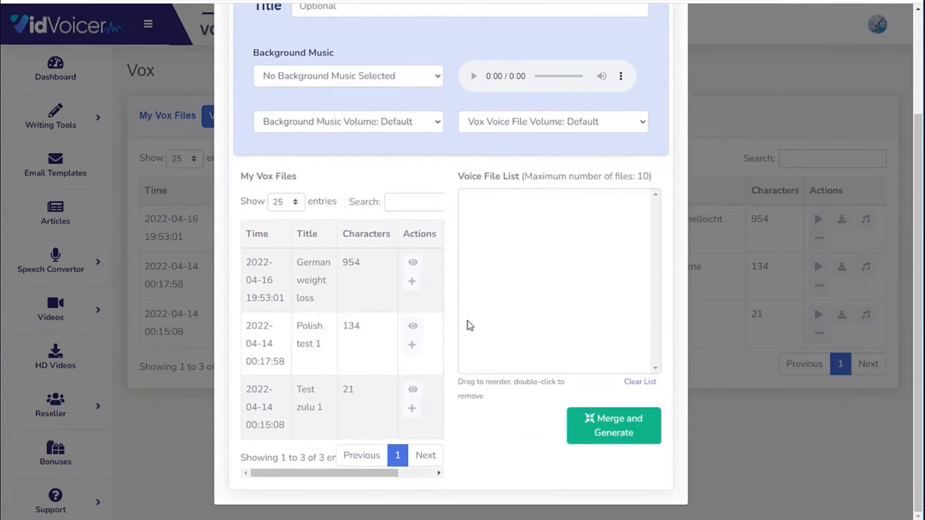
{"action": "scroll", "coordinate": [467, 326], "scroll_direction": "up", "scroll_amount": 3}
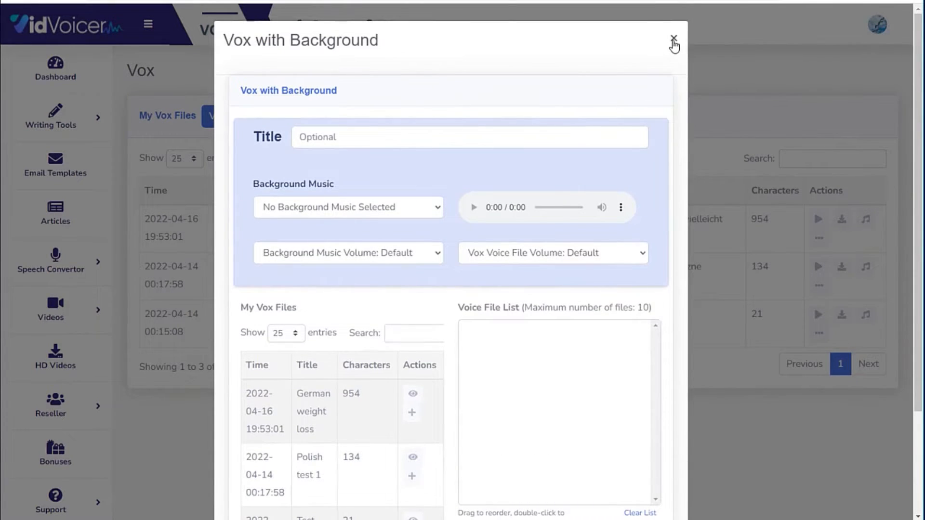
{"action": "left_click", "coordinate": [673, 38]}
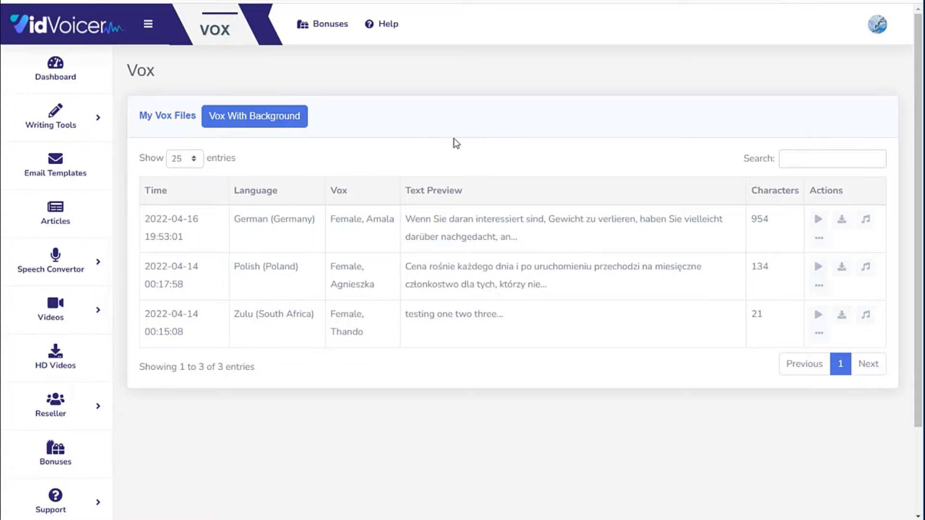
- Open the video creator and choose the image slideshow option that uses keyword search
{"action": "scroll", "coordinate": [433, 173], "scroll_direction": "down", "scroll_amount": 3}
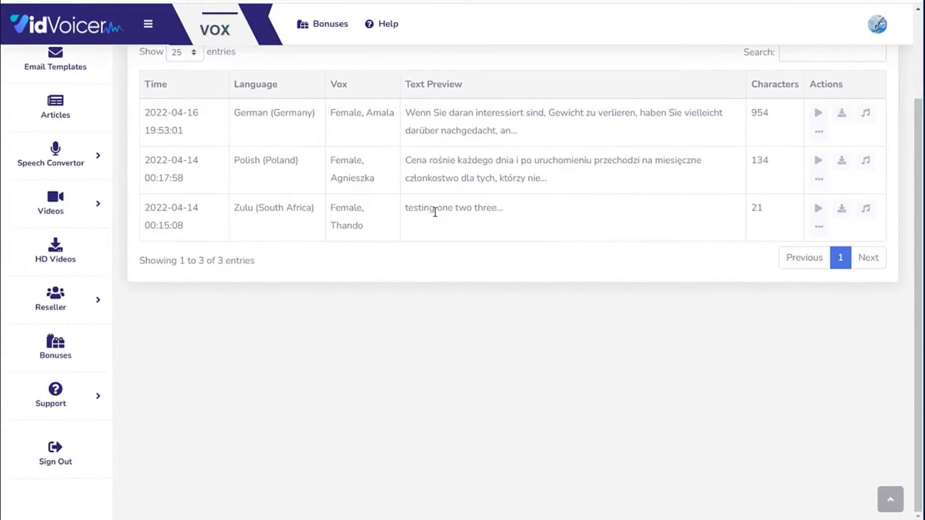
{"action": "scroll", "coordinate": [436, 225], "scroll_direction": "up", "scroll_amount": 3}
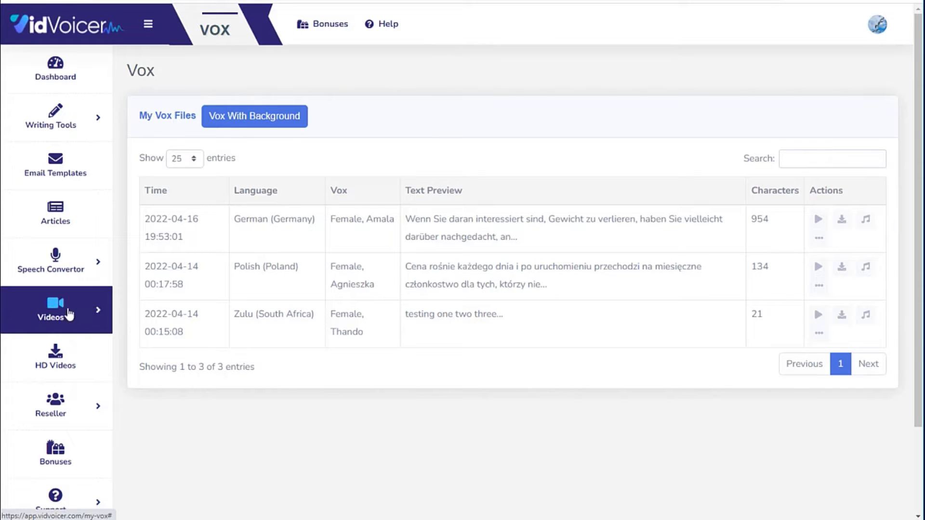
{"action": "left_click", "coordinate": [90, 314]}
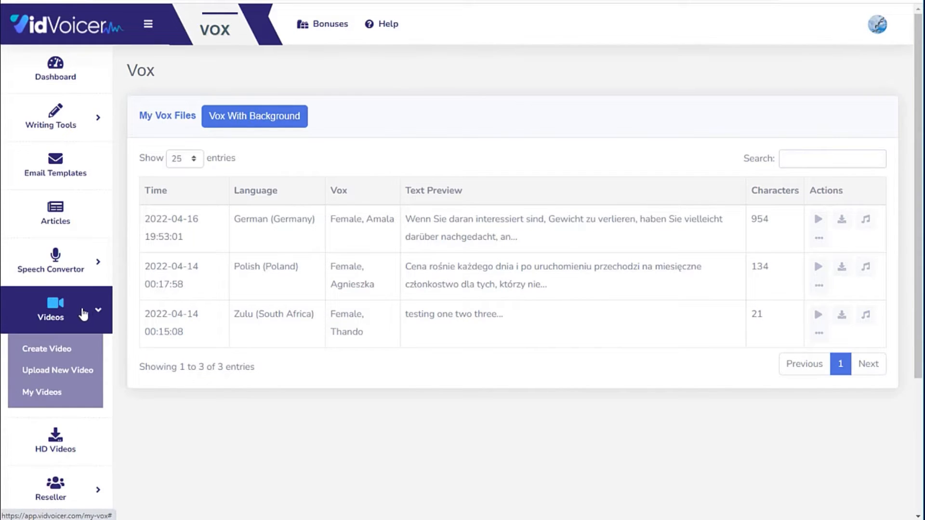
{"action": "left_click", "coordinate": [58, 353]}
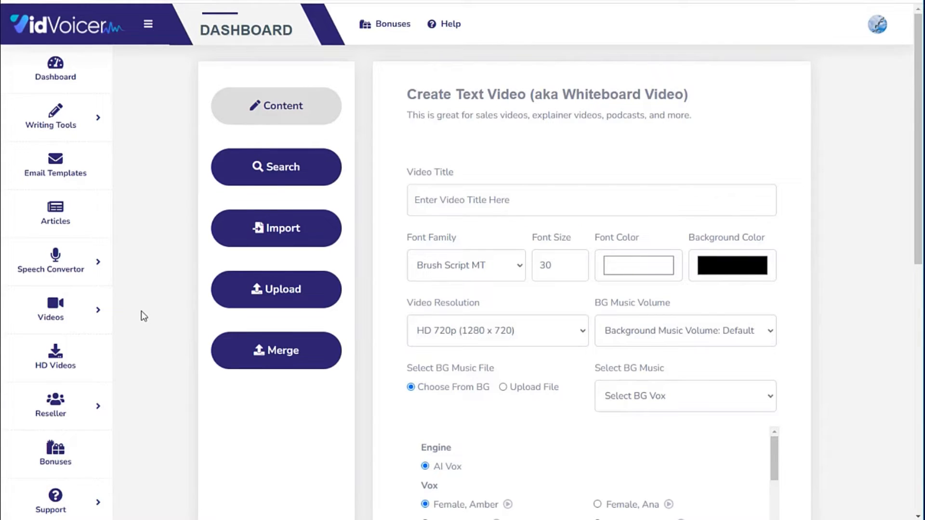
{"action": "left_click", "coordinate": [276, 166]}
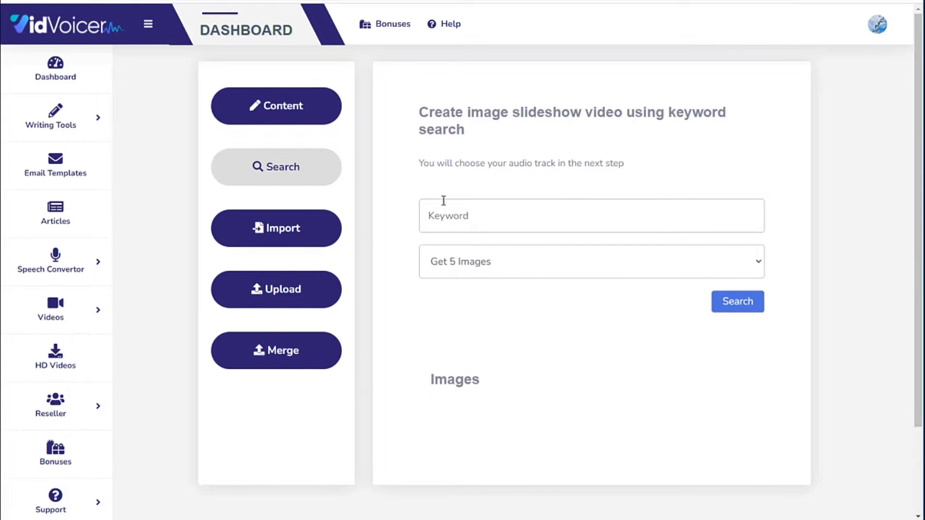
- Search for 20 slideshow images with the keyword "weight loss"
{"action": "scroll", "coordinate": [400, 222], "scroll_direction": "down", "scroll_amount": 2}
{"action": "scroll", "coordinate": [400, 225], "scroll_direction": "up", "scroll_amount": 2}
{"action": "left_click", "coordinate": [457, 216]}
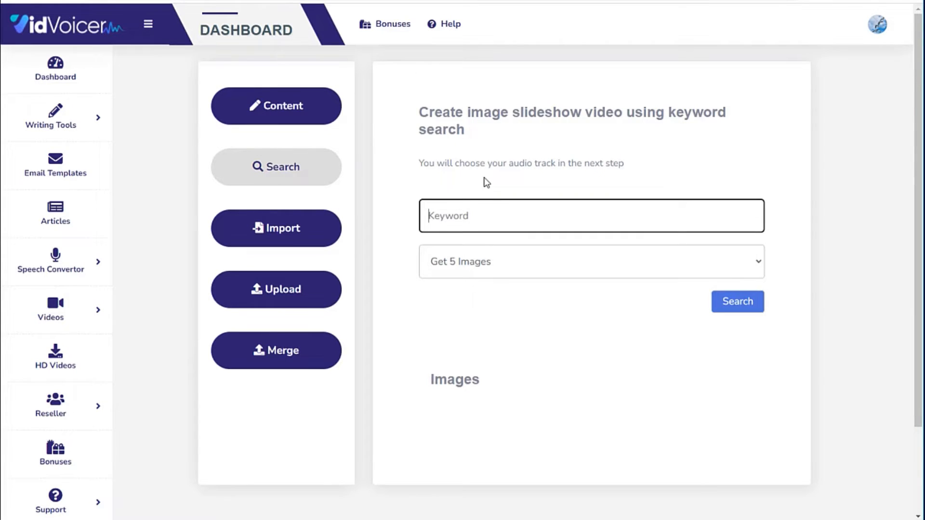
{"action": "type", "text": "weight loss"}
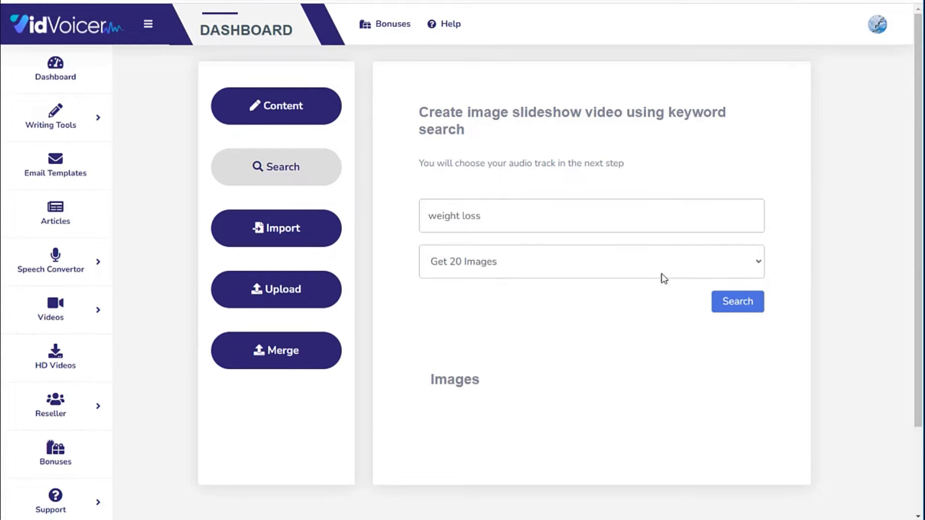
{"action": "left_click", "coordinate": [738, 308]}
{"action": "scroll", "coordinate": [737, 309], "scroll_direction": "down", "scroll_amount": 2}
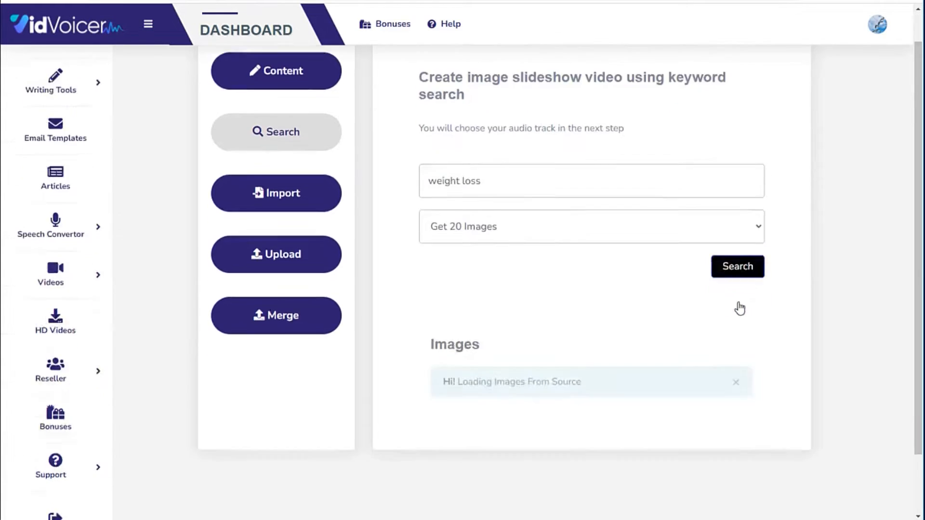
{"action": "scroll", "coordinate": [779, 243], "scroll_direction": "down", "scroll_amount": 5}
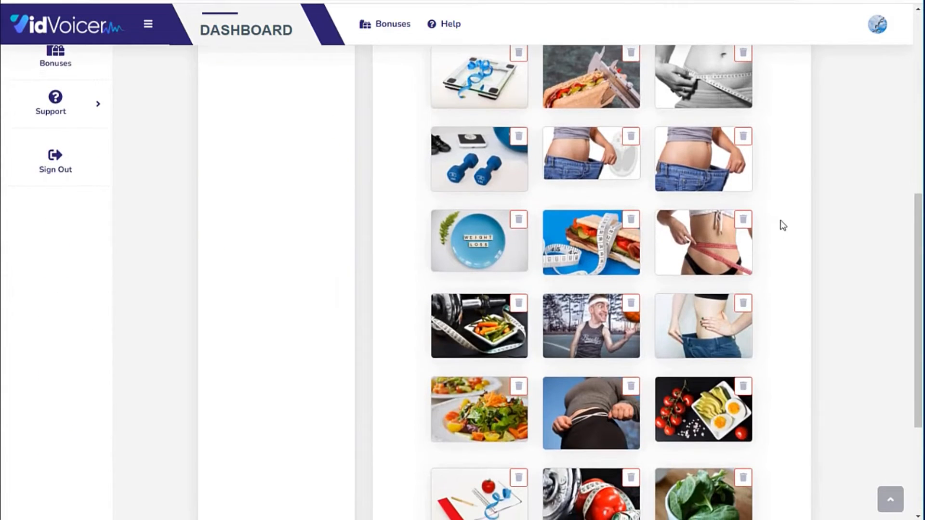
- Remove the duplicate jeans photo with the scale, the basketball player and the tape-wrapped tomato on white from the slideshow images
{"action": "scroll", "coordinate": [773, 245], "scroll_direction": "up", "scroll_amount": 3}
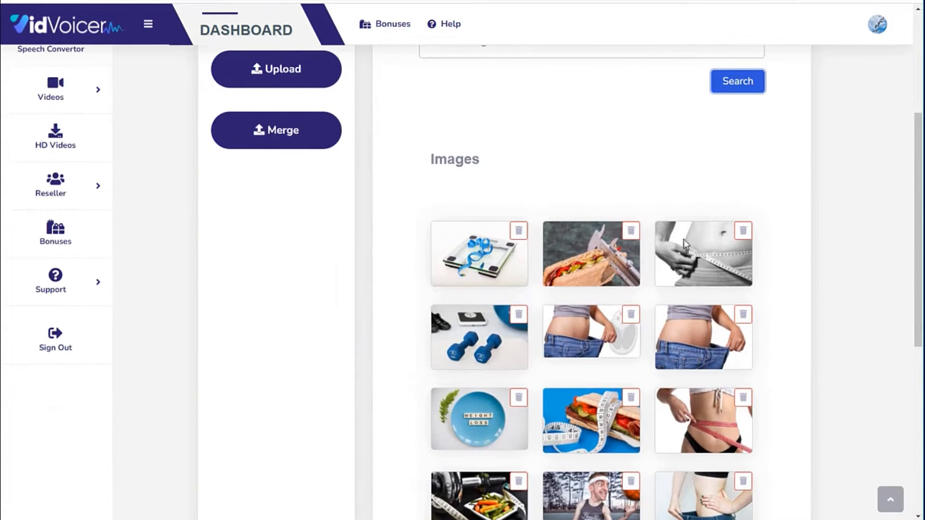
{"action": "scroll", "coordinate": [795, 270], "scroll_direction": "down", "scroll_amount": 1}
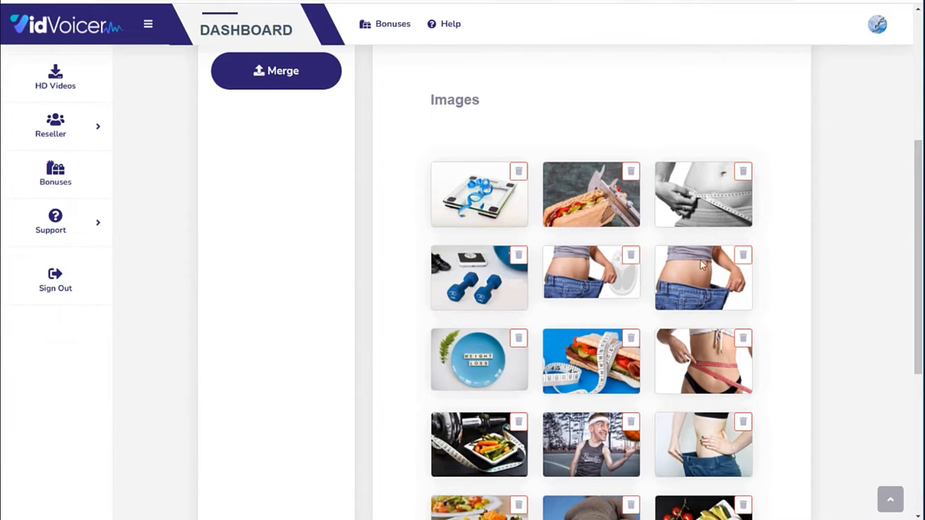
{"action": "left_click", "coordinate": [628, 264]}
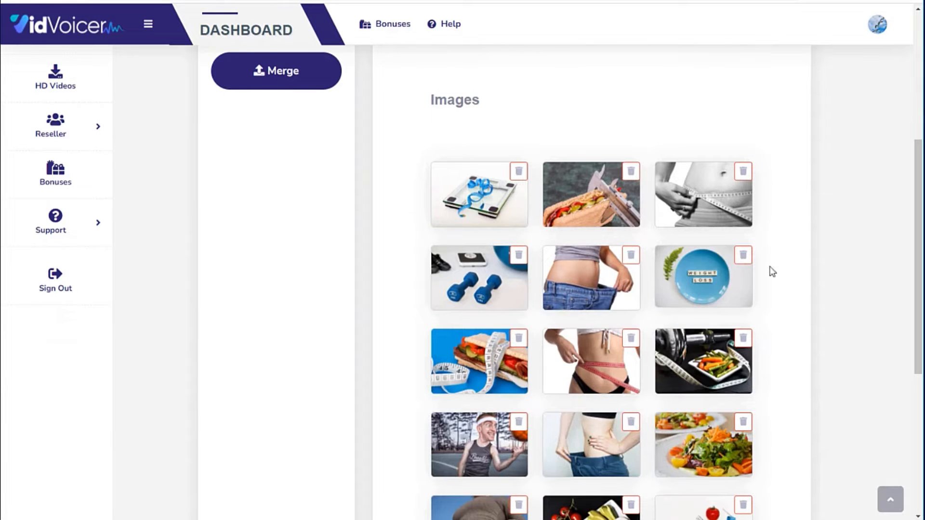
{"action": "scroll", "coordinate": [664, 282], "scroll_direction": "down", "scroll_amount": 3}
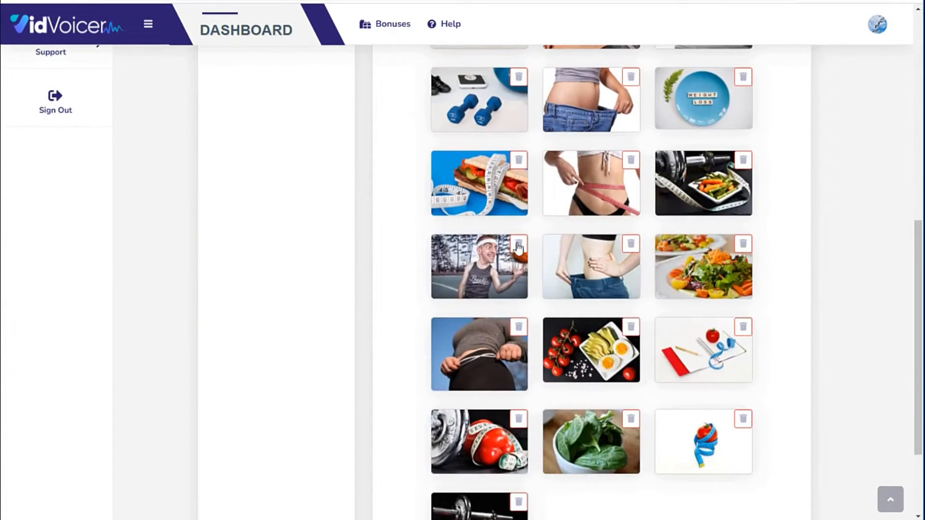
{"action": "left_click", "coordinate": [519, 248]}
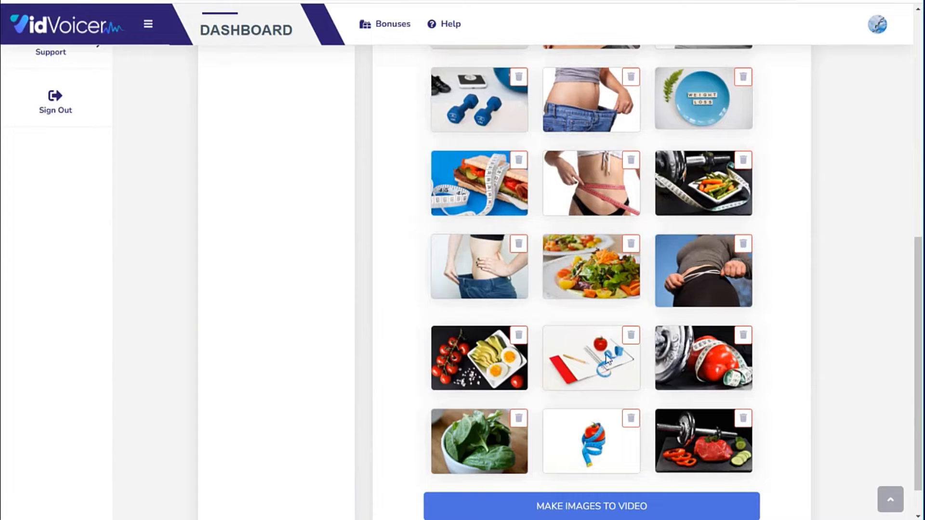
{"action": "left_click", "coordinate": [632, 420]}
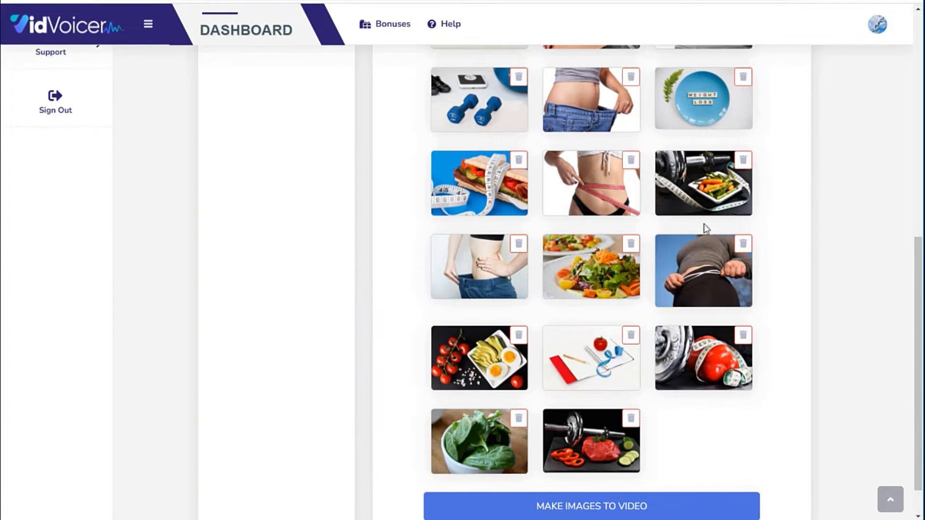
- Turn the remaining images into a video and title it "German weight loss promo"
{"action": "scroll", "coordinate": [752, 261], "scroll_direction": "up", "scroll_amount": 6}
{"action": "scroll", "coordinate": [697, 261], "scroll_direction": "down", "scroll_amount": 7}
{"action": "scroll", "coordinate": [690, 255], "scroll_direction": "up", "scroll_amount": 10}
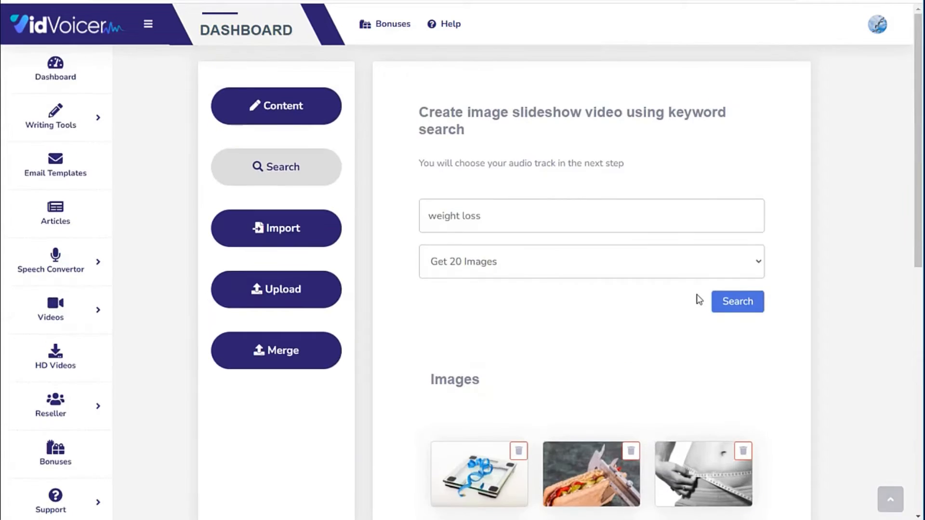
{"action": "scroll", "coordinate": [694, 295], "scroll_direction": "down", "scroll_amount": 10}
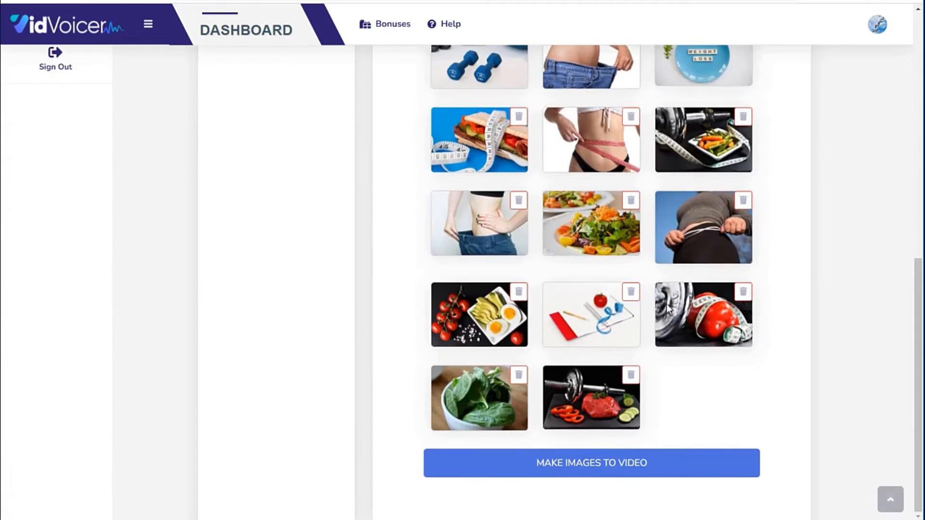
{"action": "left_click", "coordinate": [606, 473]}
{"action": "left_click", "coordinate": [327, 86]}
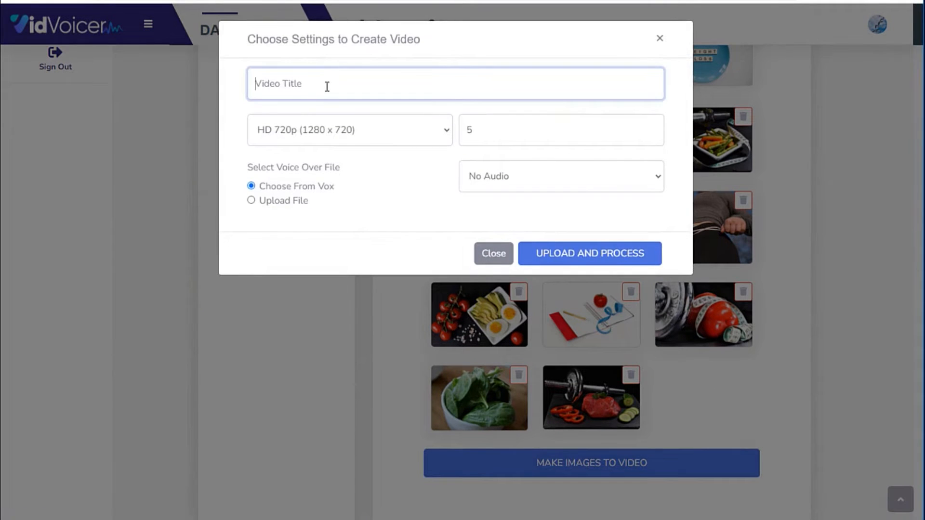
{"action": "type", "text": "German weight tip"}
{"action": "type", "text": "ss "}
{"action": "type", "text": "prom"}
- Review the available video resolutions and the number setting beside them, keeping HD 720p (1280 x 720) and 5
{"action": "left_click", "coordinate": [384, 131]}
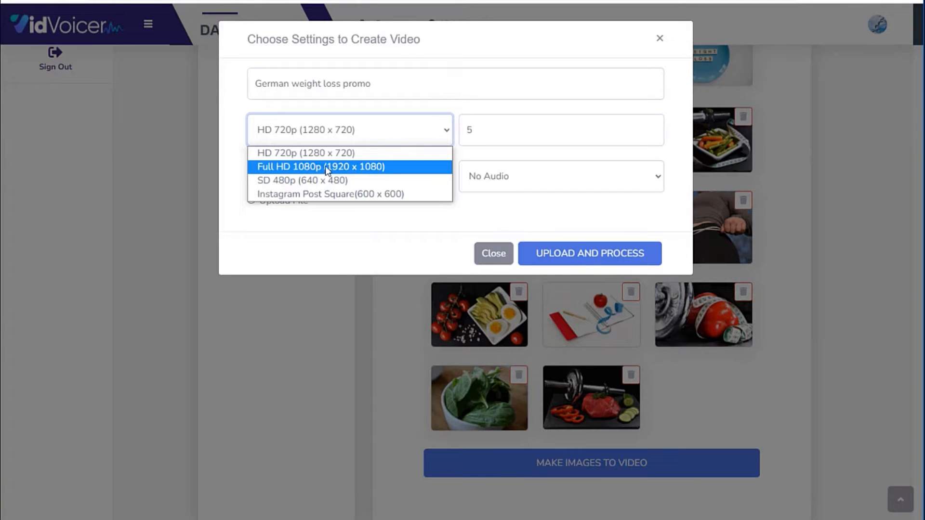
{"action": "left_click", "coordinate": [346, 133]}
{"action": "left_click", "coordinate": [301, 126]}
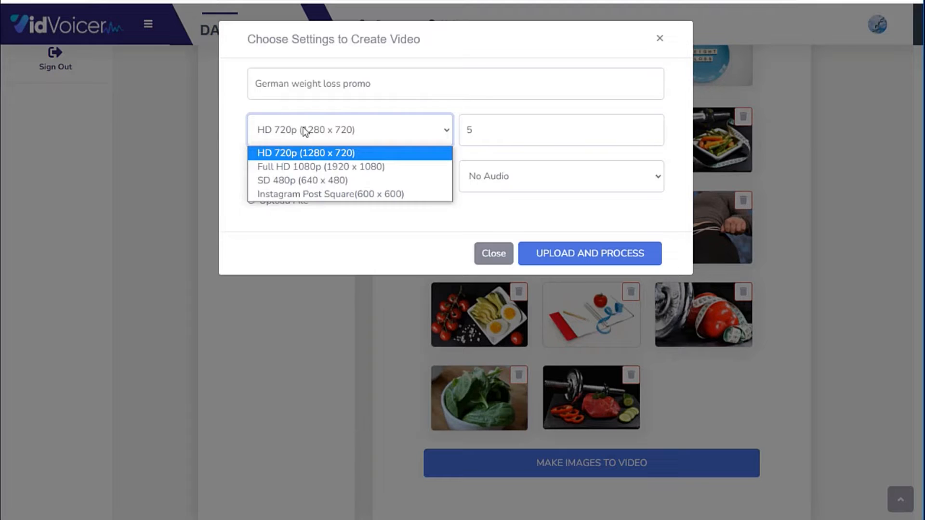
{"action": "left_click", "coordinate": [309, 131]}
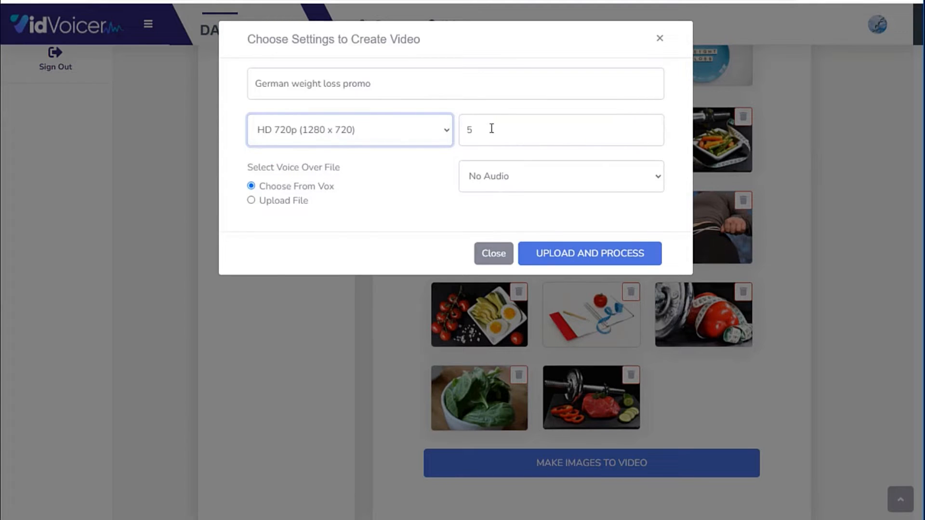
{"action": "double_click", "coordinate": [471, 130]}
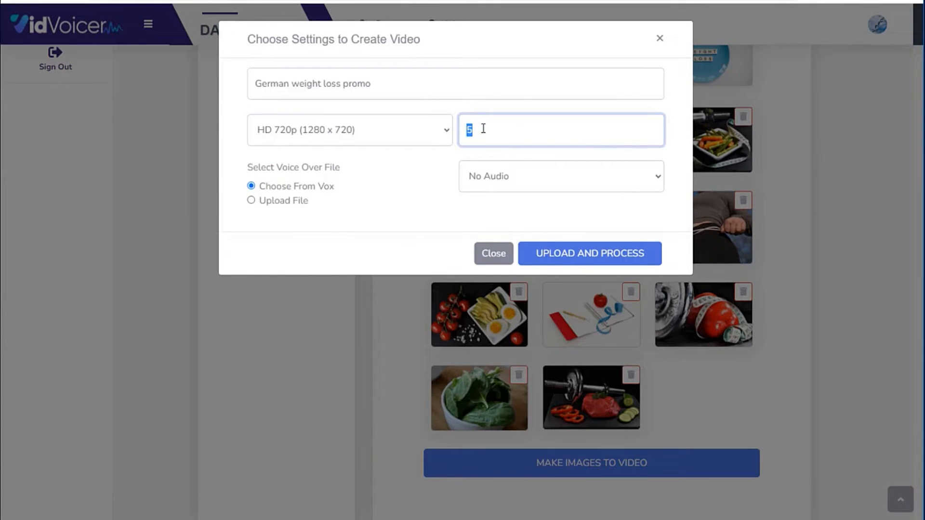
{"action": "left_click", "coordinate": [496, 128]}
- Select "German weight loss" as the voiceover file and upload and process the video
{"action": "left_click", "coordinate": [508, 177]}
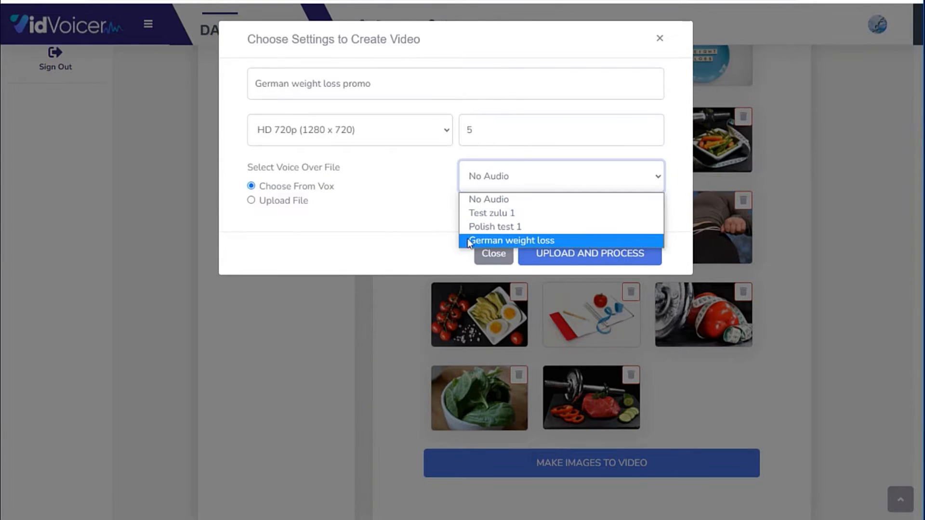
{"action": "left_click", "coordinate": [499, 239]}
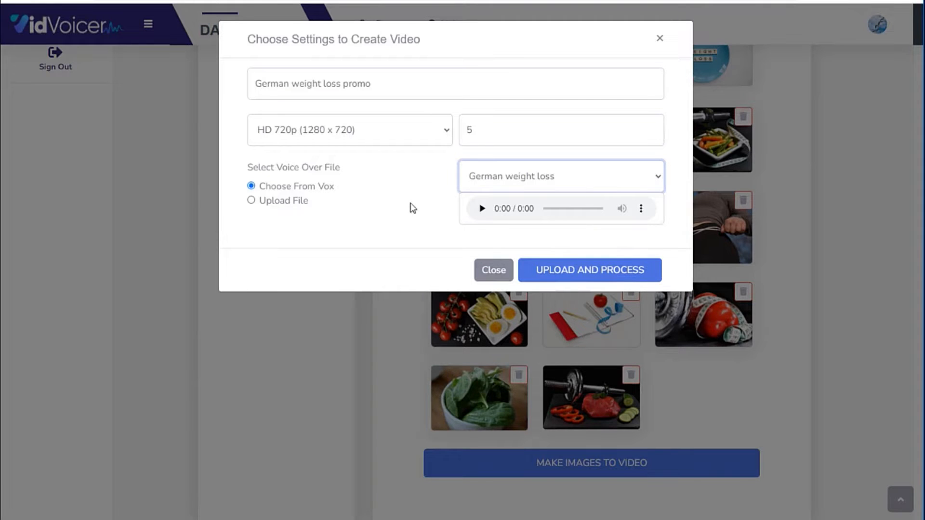
{"action": "left_click", "coordinate": [584, 272]}
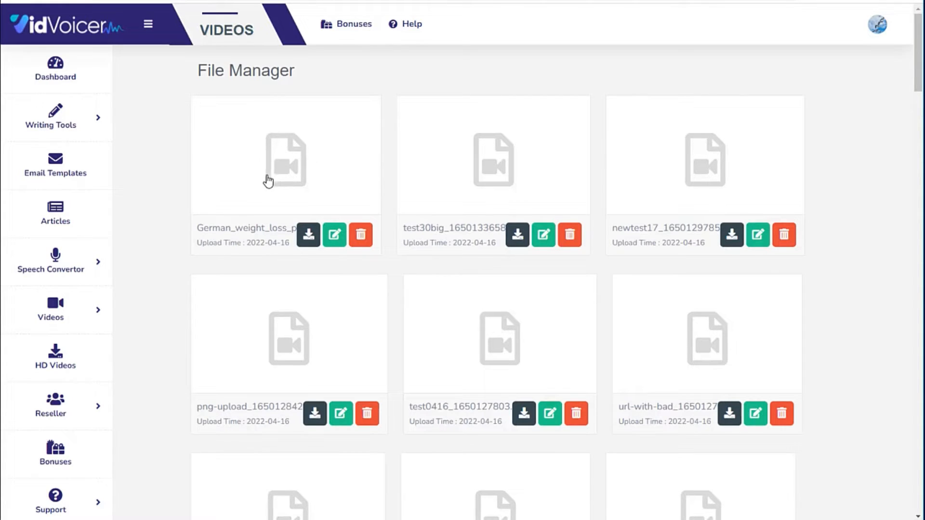
- View the German weight loss video in the editor, return to the File Manager and download the video
{"action": "left_click", "coordinate": [336, 237]}
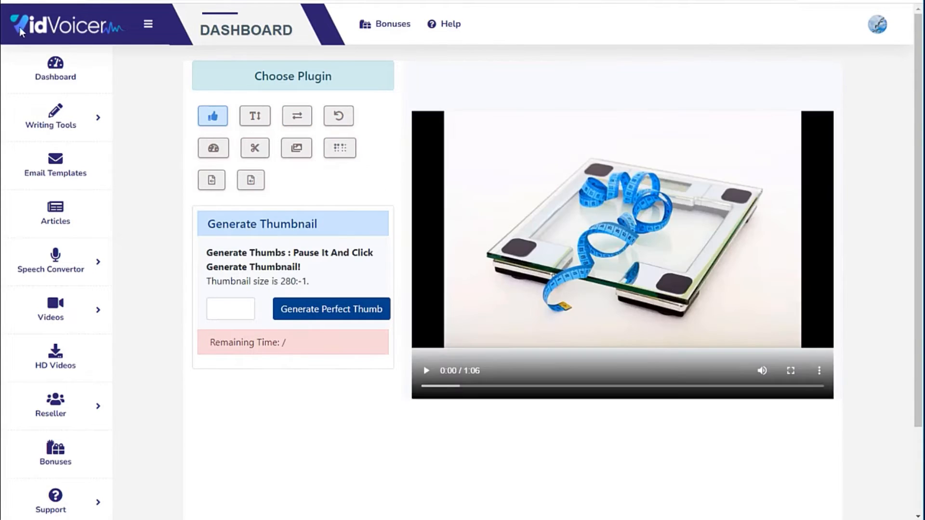
{"action": "left_click", "coordinate": [15, 1]}
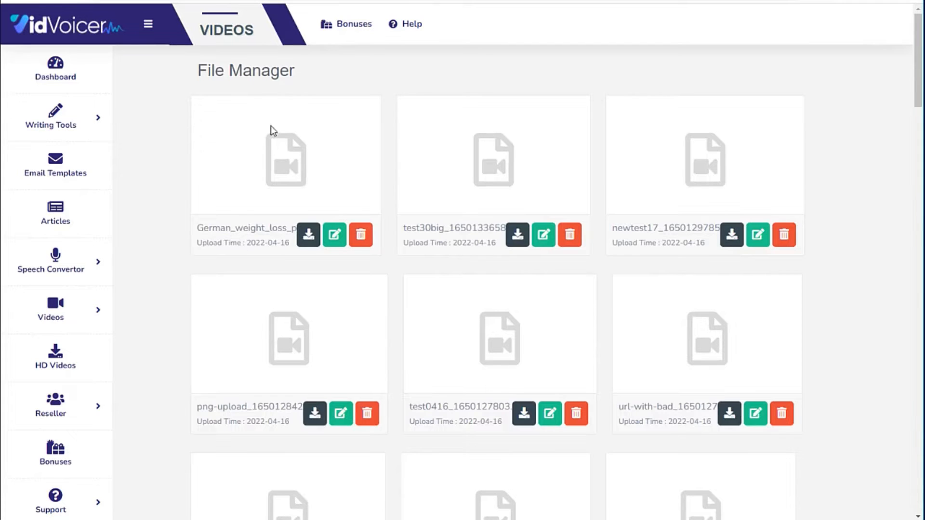
{"action": "left_click", "coordinate": [309, 237]}
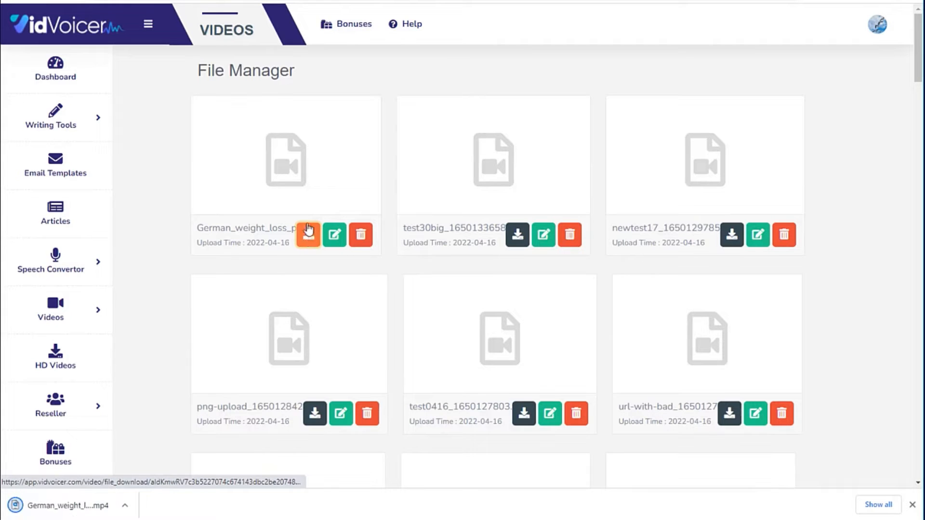
- Open the German weight loss video in the editor and play it
{"action": "left_click", "coordinate": [334, 239]}
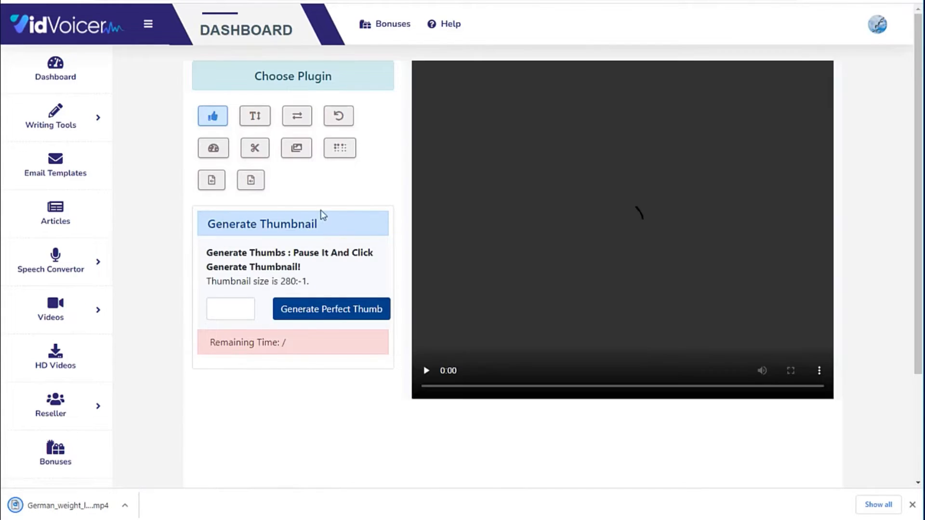
{"action": "left_click", "coordinate": [426, 371]}
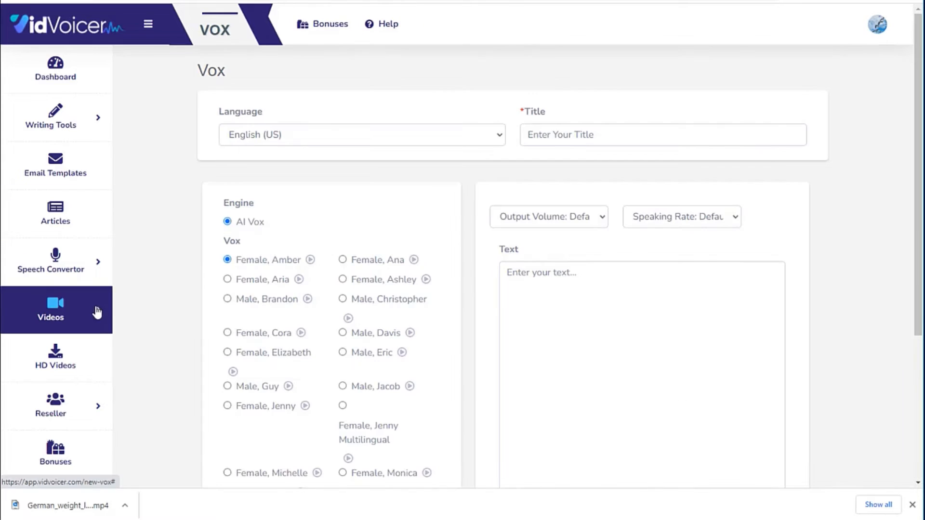
- Start creating a new image slideshow video from uploaded pictures
{"action": "left_click", "coordinate": [97, 310]}
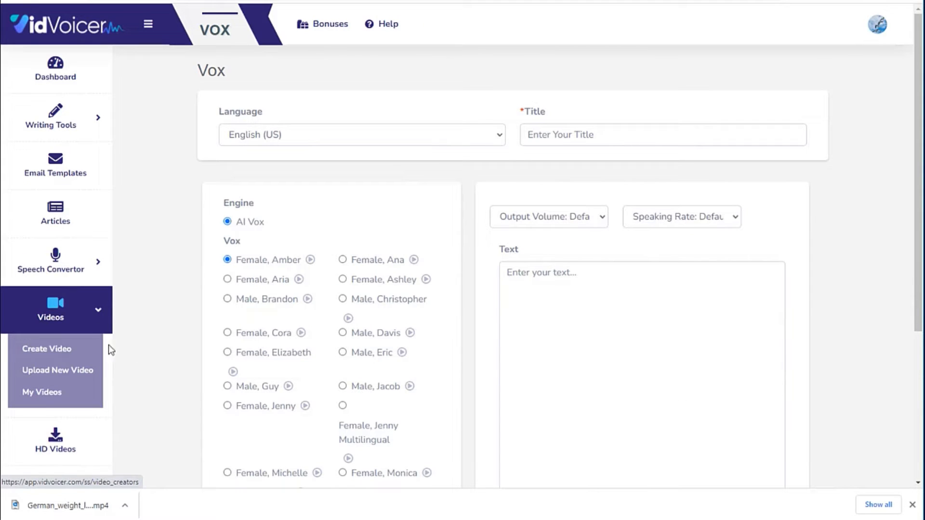
{"action": "left_click", "coordinate": [55, 352]}
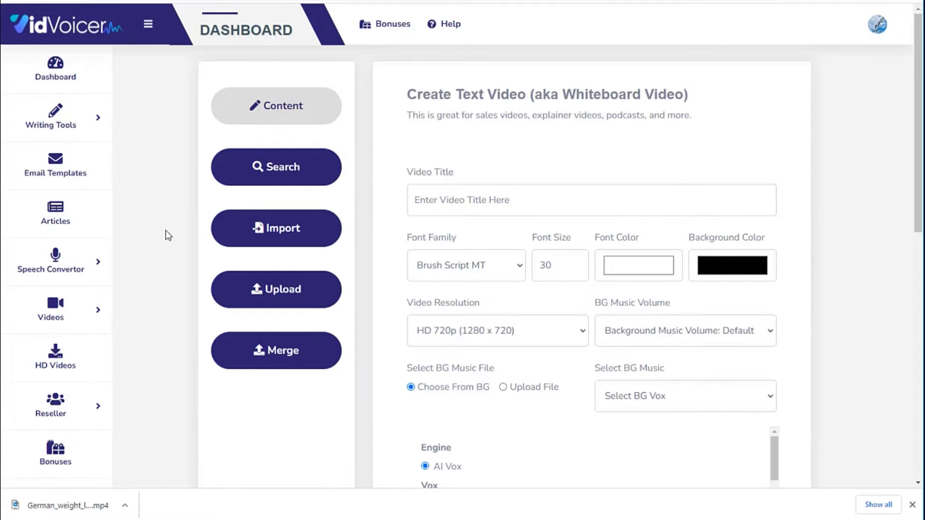
{"action": "left_click", "coordinate": [296, 289]}
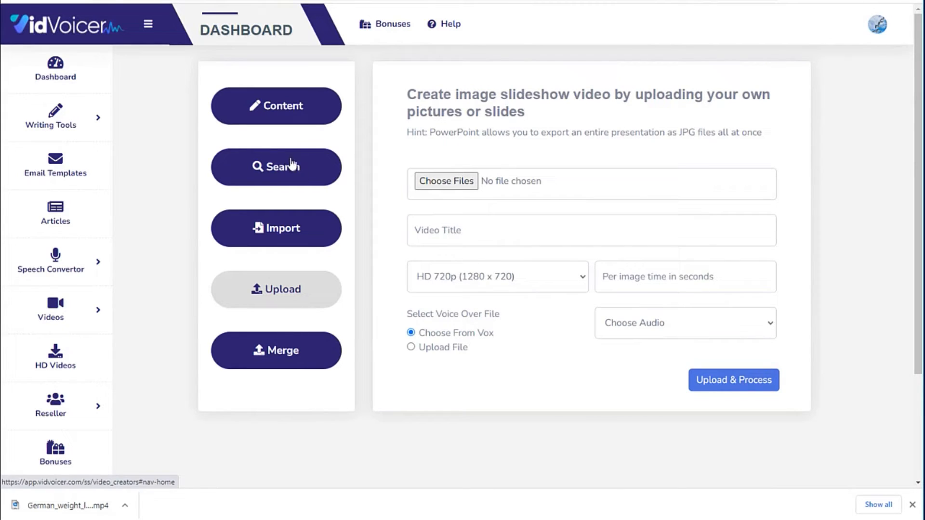
- Choose the ten images 01.jpg to 10.jpg from the demo images folder for the slideshow
{"action": "left_click", "coordinate": [430, 183]}
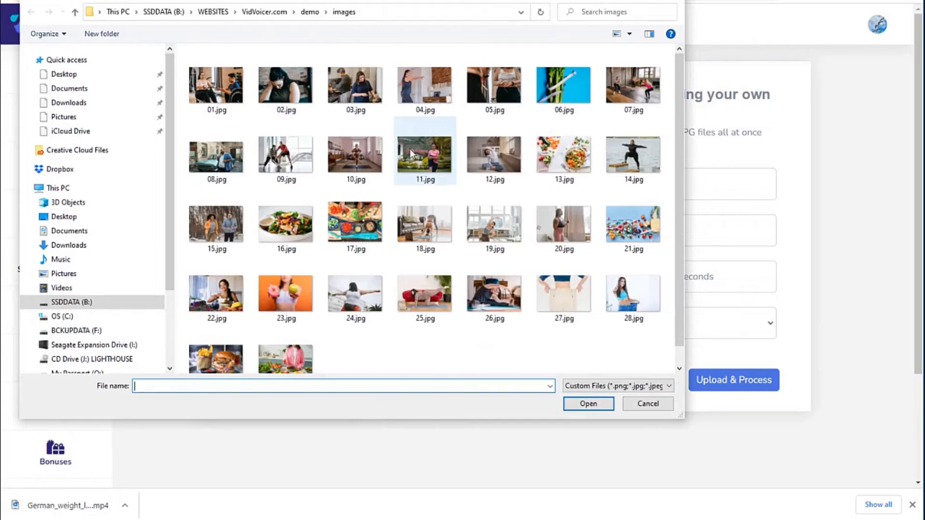
{"action": "left_click_drag", "start_coordinate": [303, 4], "coordinate": [323, 29]}
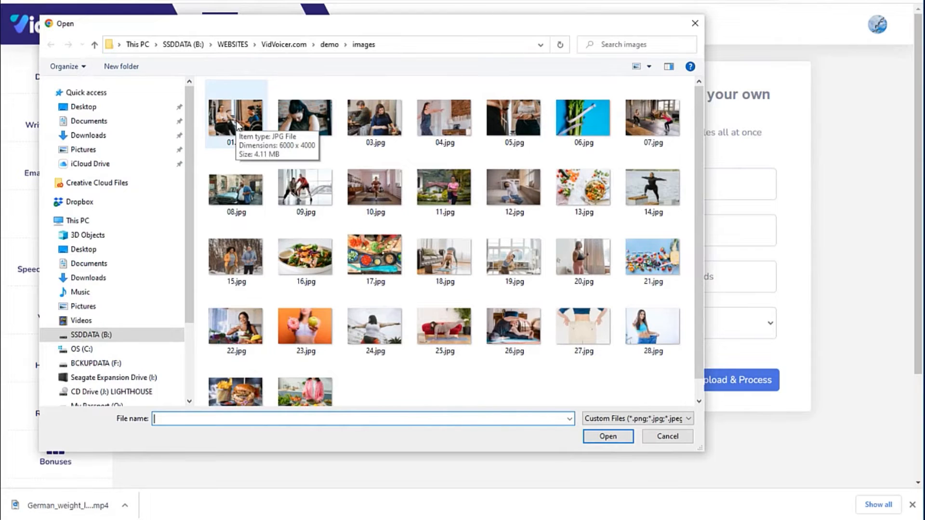
{"action": "left_click", "coordinate": [237, 126]}
{"action": "key", "text": "shift+Right"}
{"action": "key", "text": "shift+Right"}
{"action": "key", "text": "shift+Right"}
{"action": "key", "text": "shift+Right"}
{"action": "key", "text": "shift+Right"}
{"action": "key", "text": "shift+Right"}
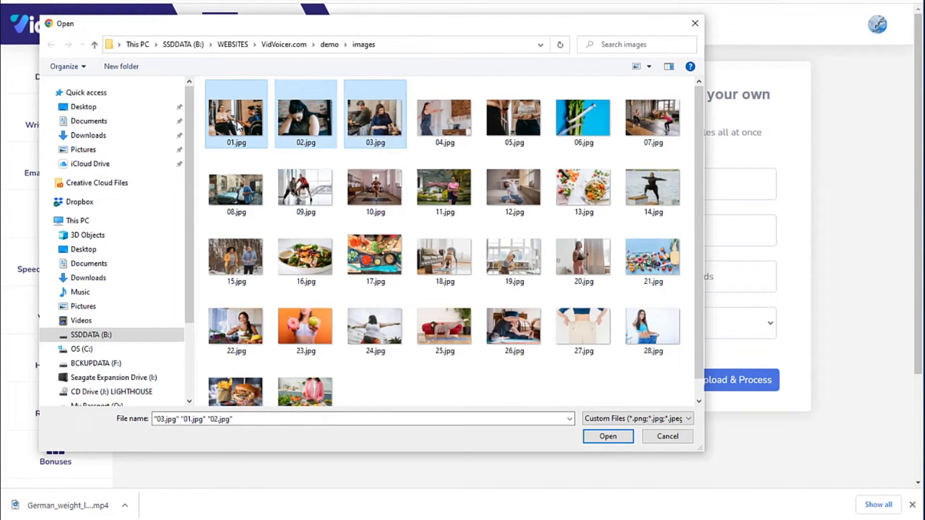
{"action": "key", "text": "shift+Right"}
{"action": "key", "text": "shift+Right"}
{"action": "key", "text": "shift+Right"}
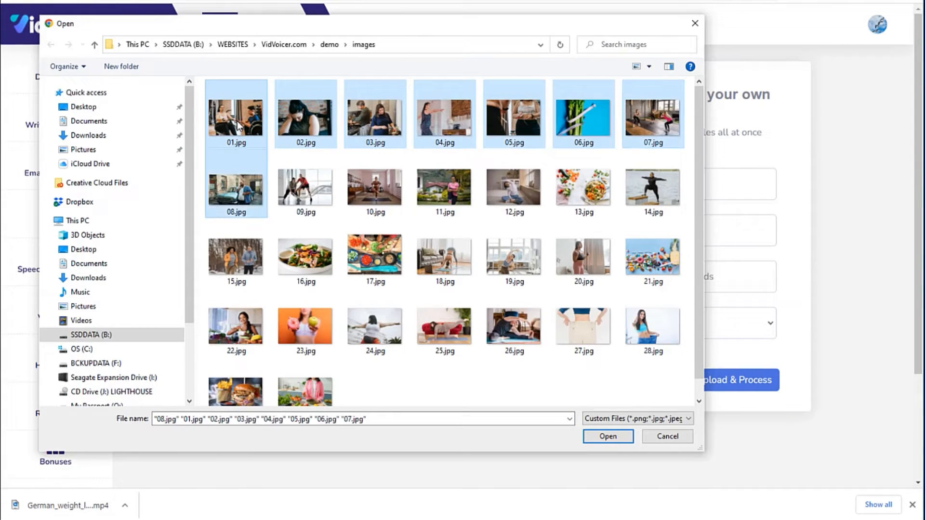
{"action": "left_click", "coordinate": [610, 438]}
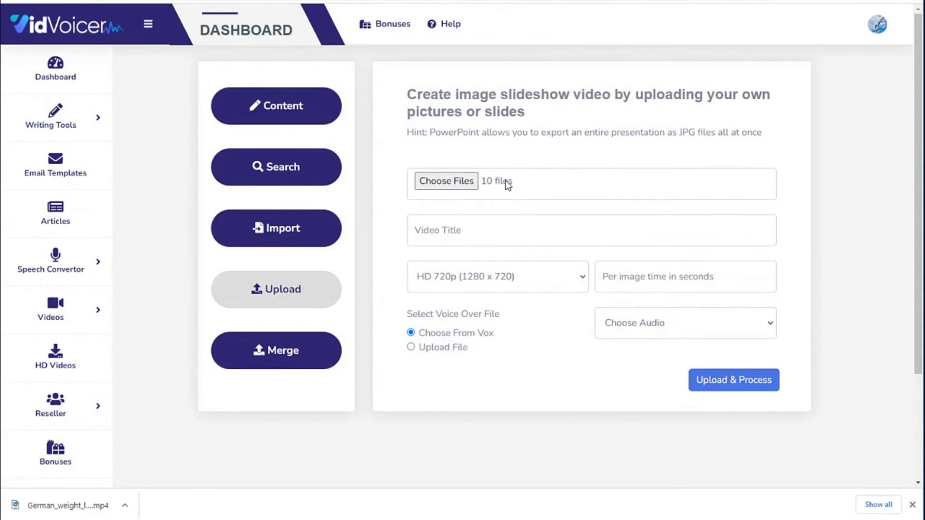
- Title the slideshow "German weight loss promo 2" and select "German weight loss" as its voiceover audio
{"action": "left_click", "coordinate": [450, 232]}
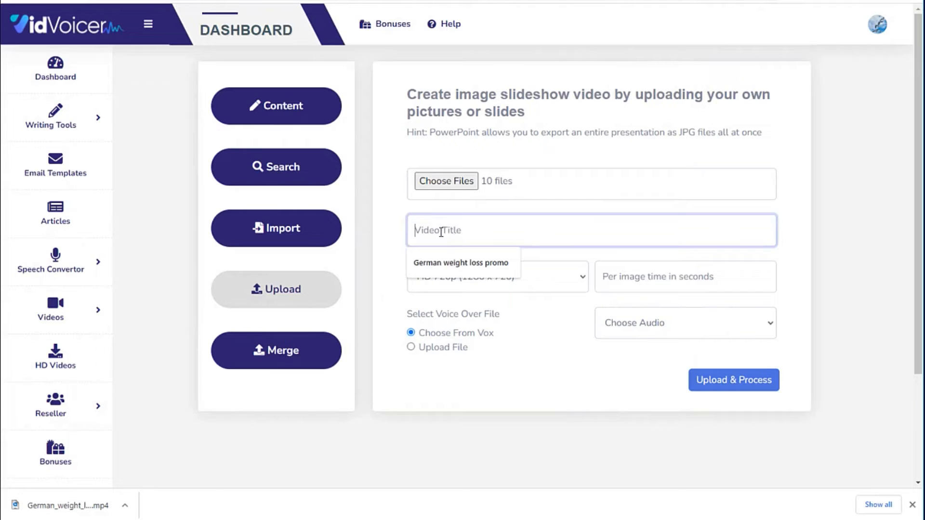
{"action": "left_click", "coordinate": [459, 263]}
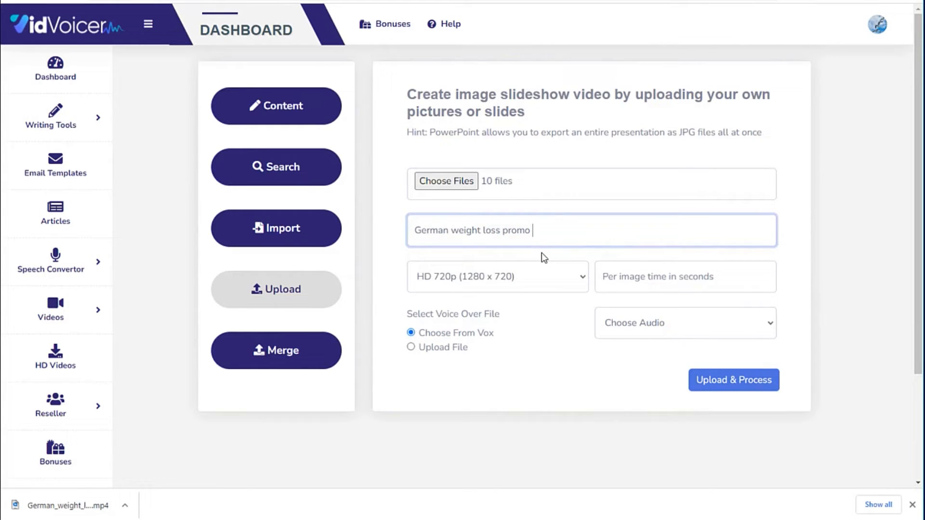
{"action": "left_click", "coordinate": [656, 324]}
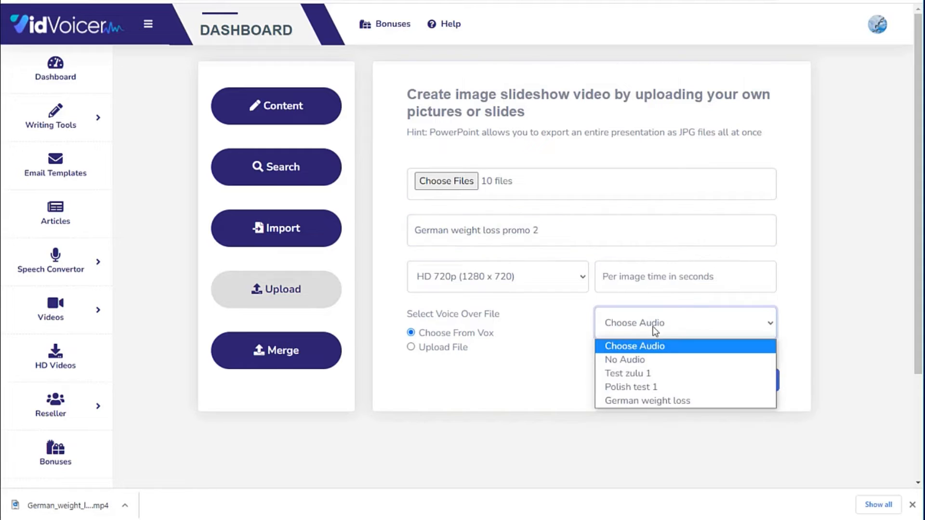
{"action": "left_click", "coordinate": [646, 402]}
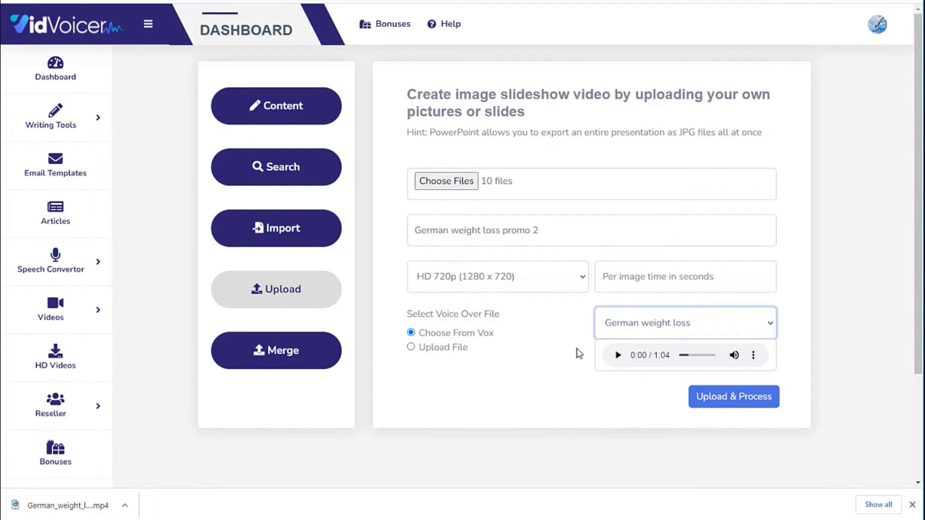
- Set the time per image to 5 seconds and the video resolution to Full HD 1080p (1920 x 1080)
{"action": "left_click", "coordinate": [603, 277]}
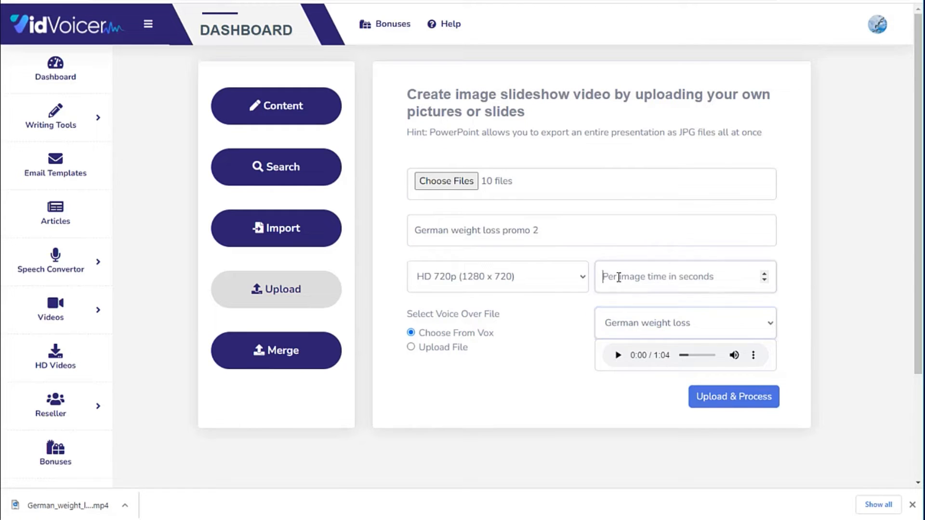
{"action": "type", "text": "5"}
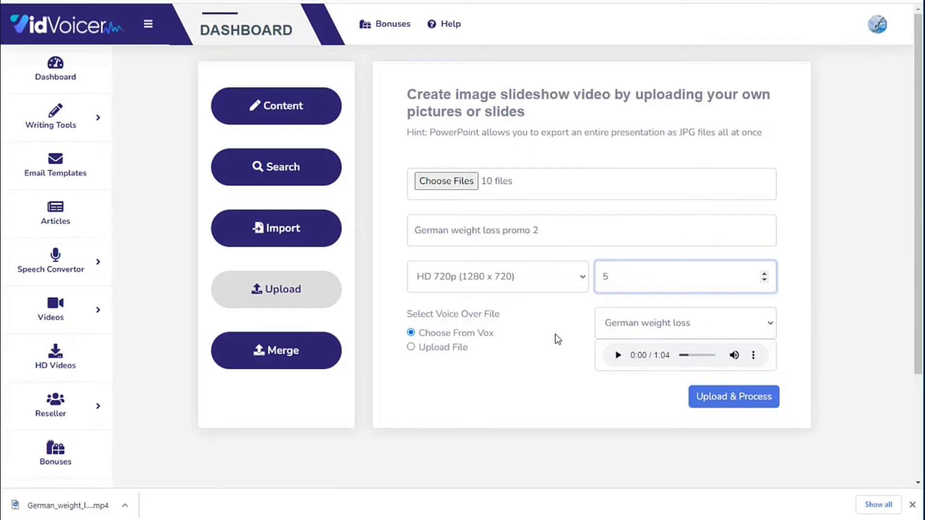
{"action": "left_click", "coordinate": [527, 278]}
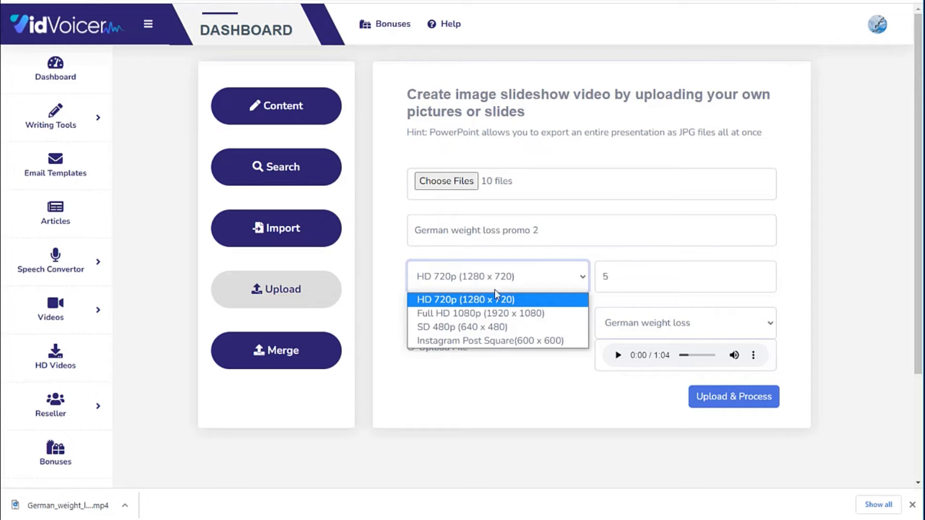
{"action": "left_click", "coordinate": [482, 313]}
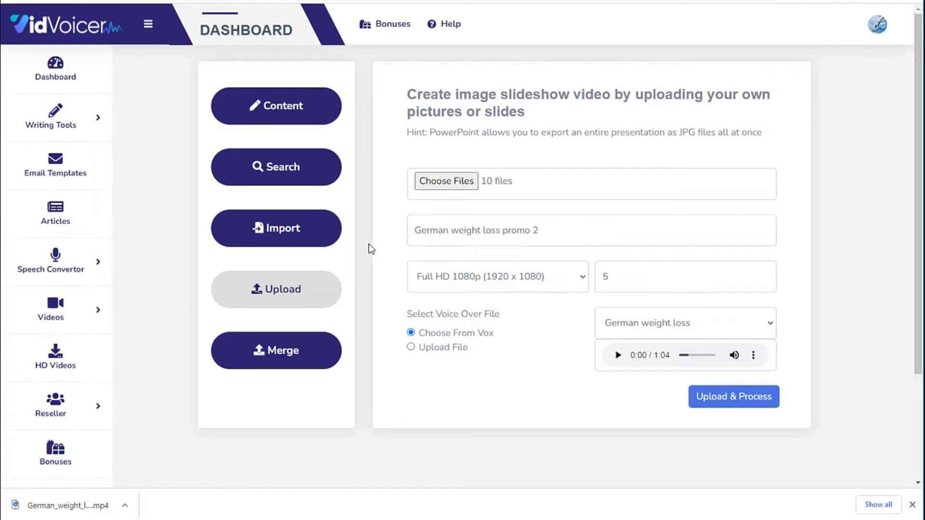
- Open the slideshow import from image URLs, switch to Google Images and search for "weight loss"
{"action": "left_click", "coordinate": [278, 234]}
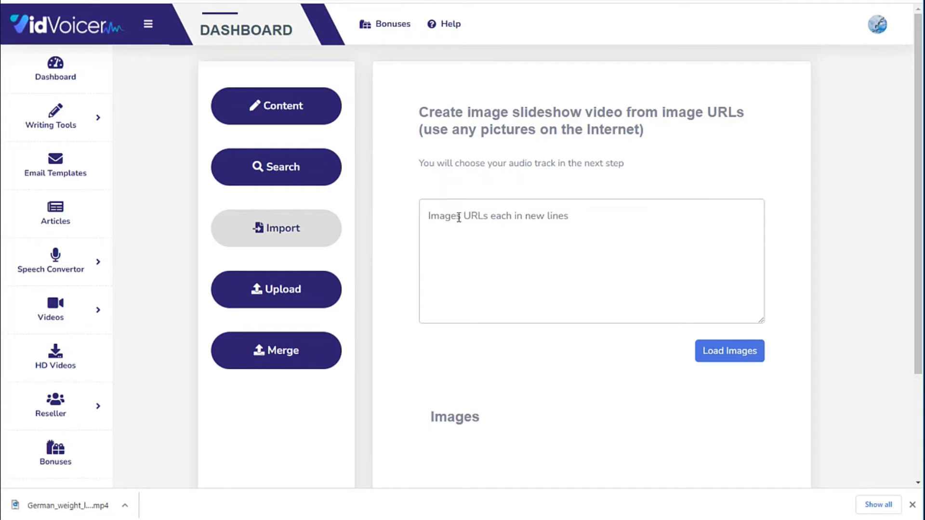
{"action": "key", "text": "ctrl+Tab"}
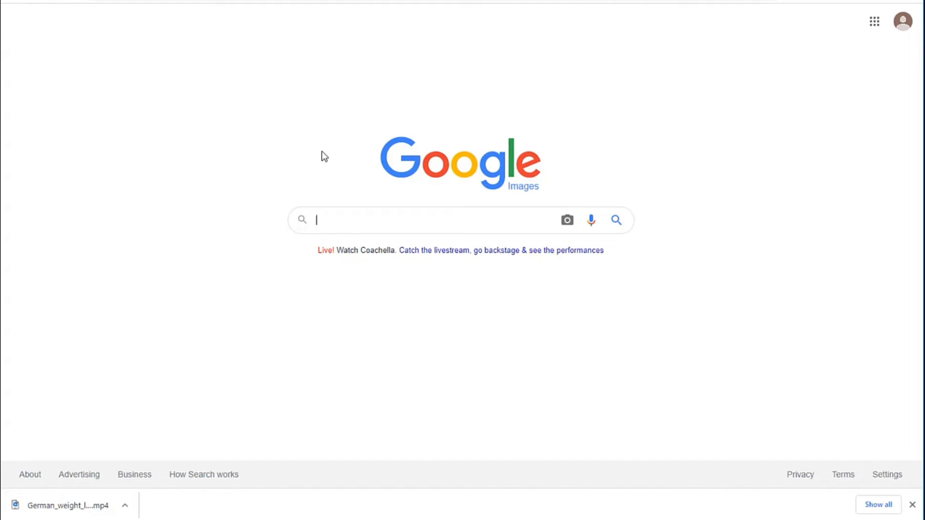
{"action": "type", "text": "weight loss"}
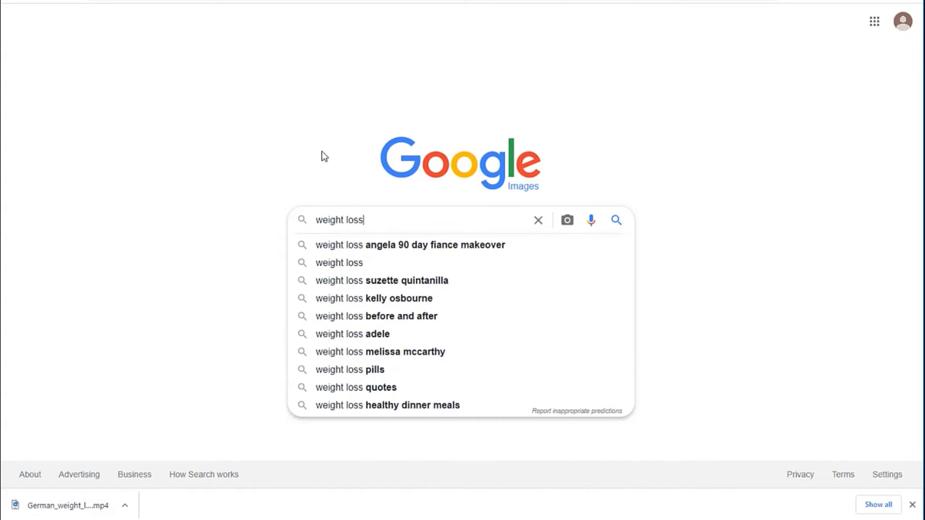
{"action": "key", "text": "Return"}
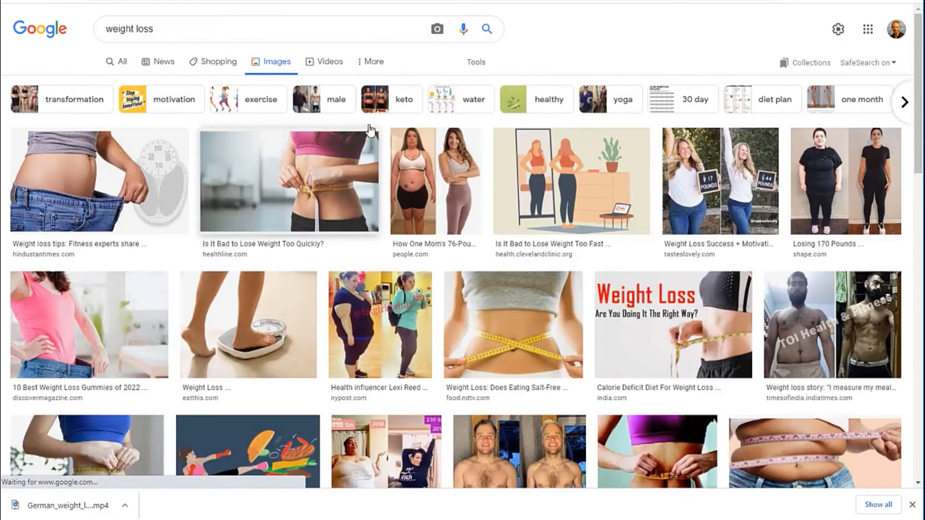
- Filter the image results by usage rights to Creative Commons licenses
{"action": "left_click", "coordinate": [475, 62]}
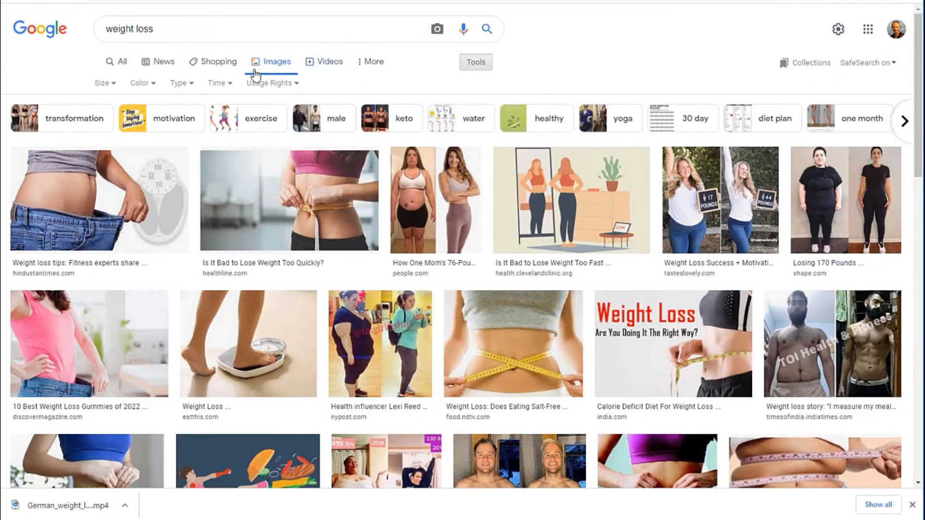
{"action": "left_click", "coordinate": [278, 84]}
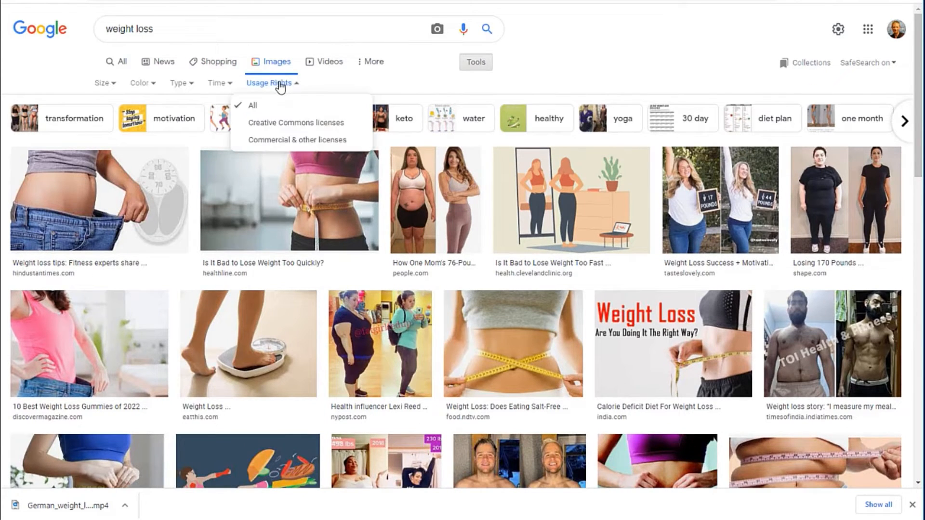
{"action": "left_click", "coordinate": [281, 126]}
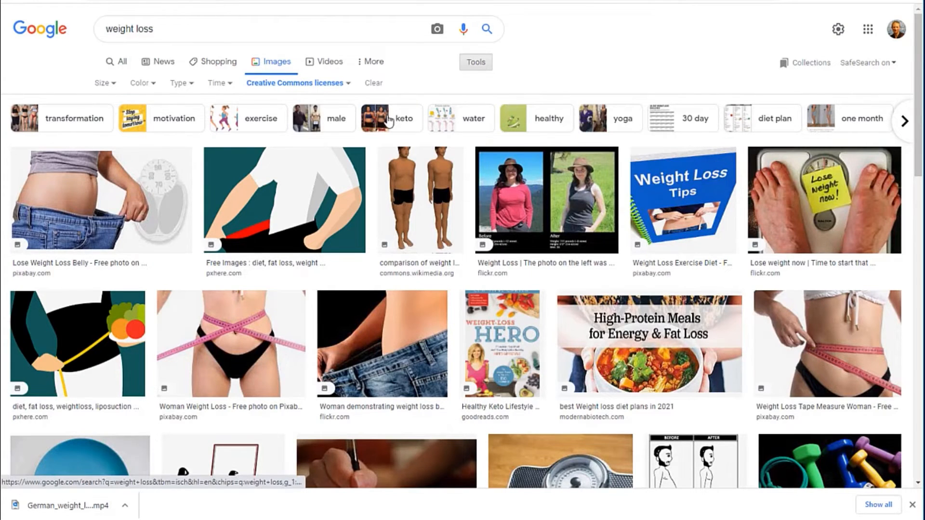
- Copy the image address of the "Lose weight now" scale photo and paste it into VidVoicer's image URL list
{"action": "left_click", "coordinate": [796, 193]}
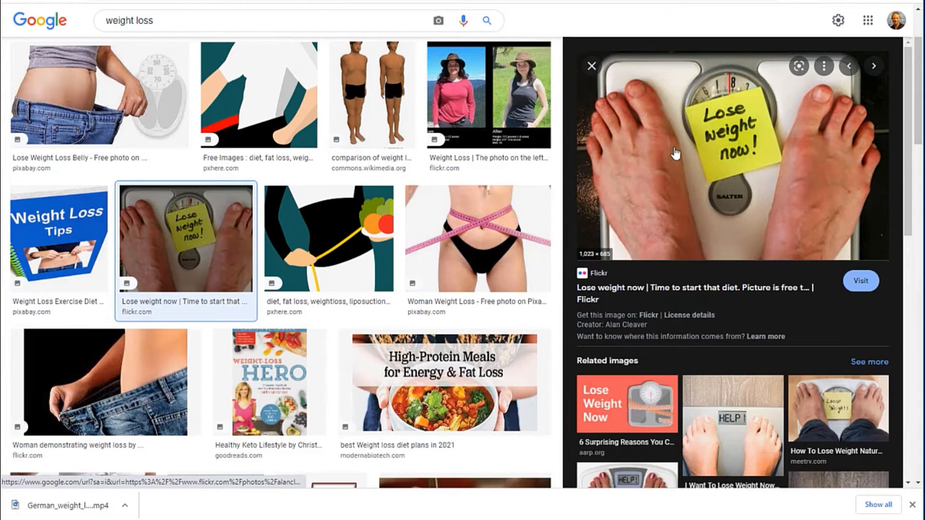
{"action": "right_click", "coordinate": [675, 144]}
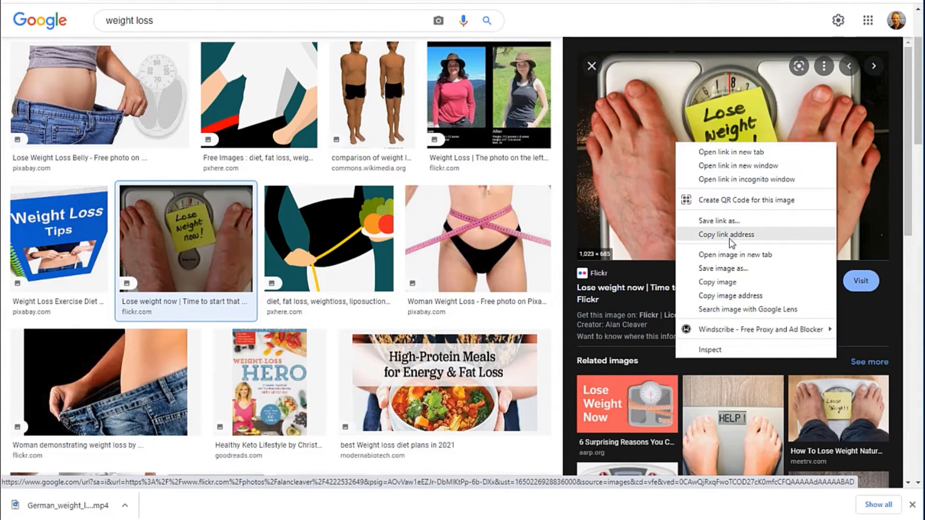
{"action": "left_click", "coordinate": [726, 296]}
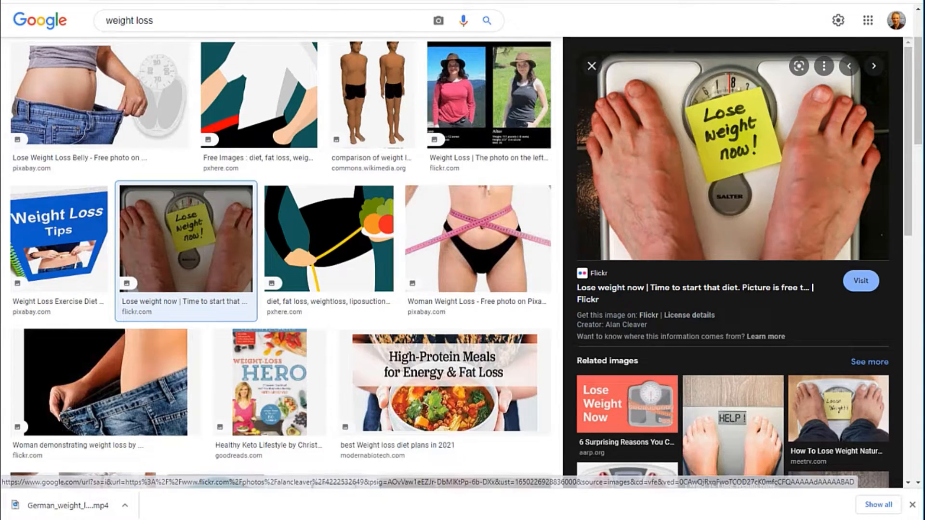
{"action": "key", "text": "ctrl+Tab"}
{"action": "left_click", "coordinate": [463, 242]}
{"action": "key", "text": "ctrl+v"}
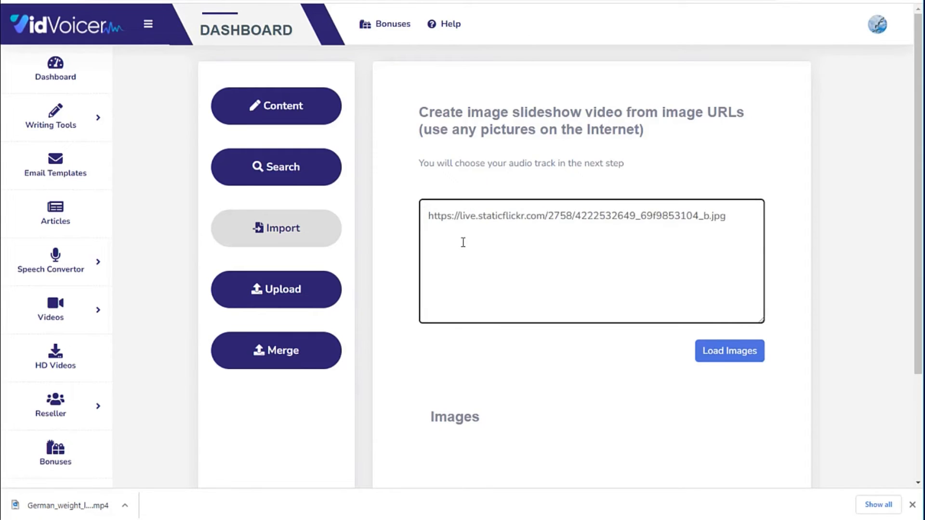
- Copy the image address of the Flickr photo of a woman in oversized jeans and add it to VidVoicer's image URL list
{"action": "key", "text": "ctrl+shift+Tab"}
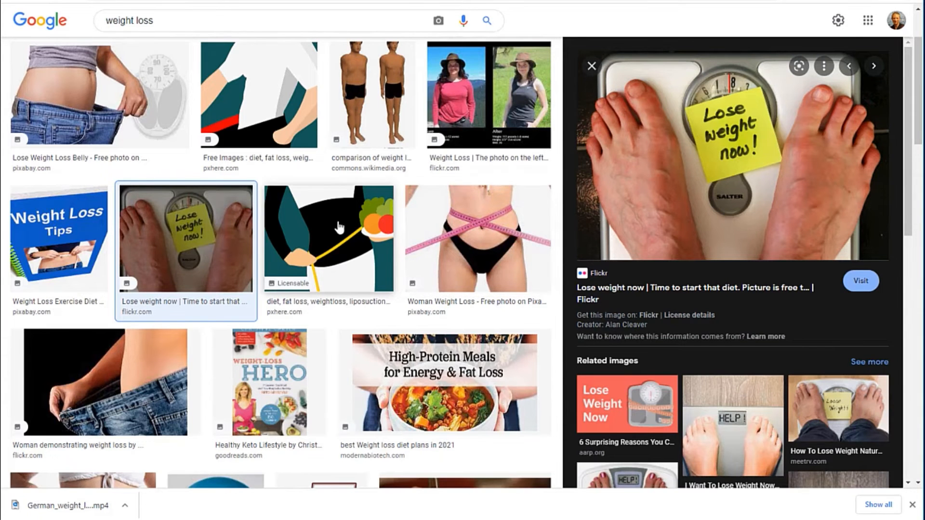
{"action": "scroll", "coordinate": [340, 226], "scroll_direction": "down", "scroll_amount": 1}
{"action": "left_click", "coordinate": [458, 215]}
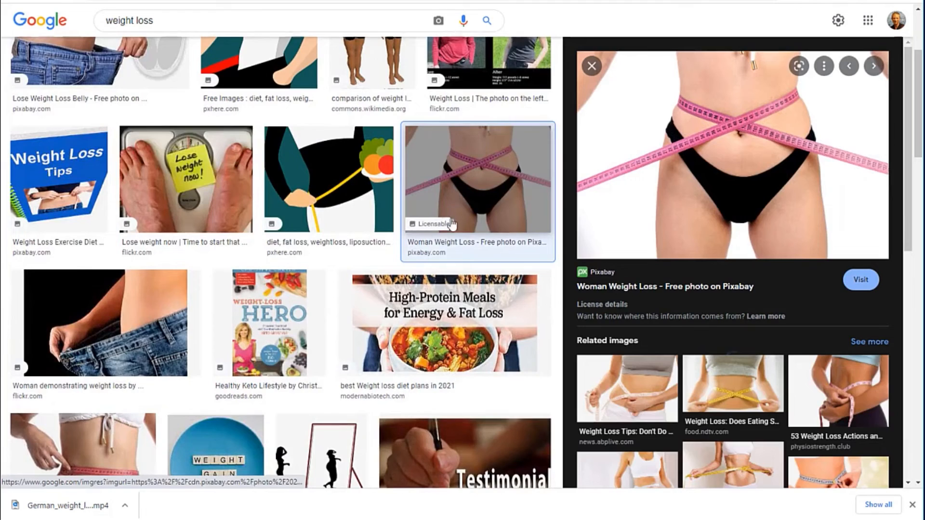
{"action": "scroll", "coordinate": [458, 215], "scroll_direction": "down", "scroll_amount": 2}
{"action": "left_click", "coordinate": [107, 200]}
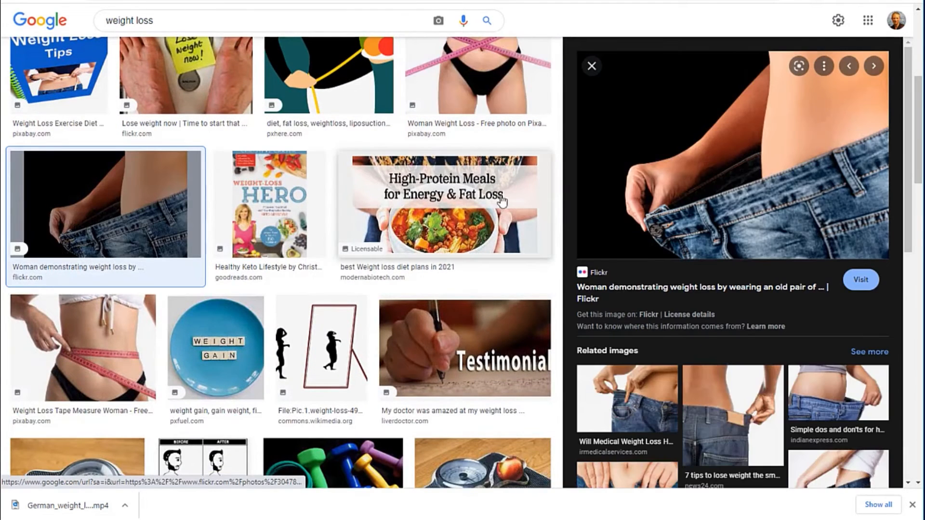
{"action": "right_click", "coordinate": [704, 152]}
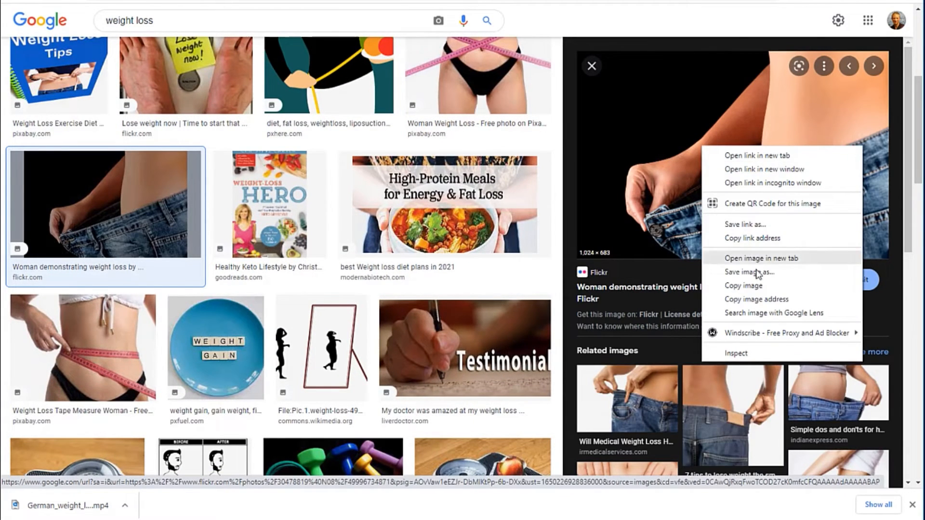
{"action": "left_click", "coordinate": [759, 301]}
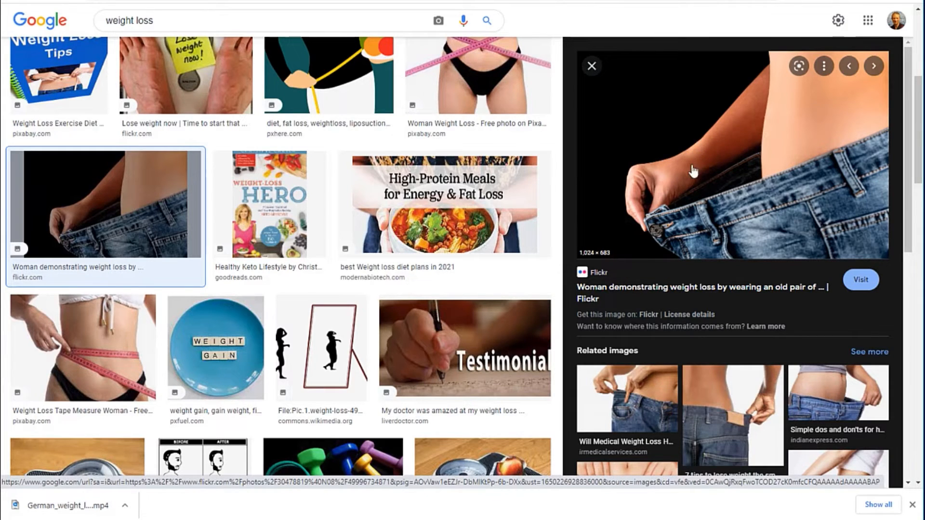
{"action": "right_click", "coordinate": [714, 147]}
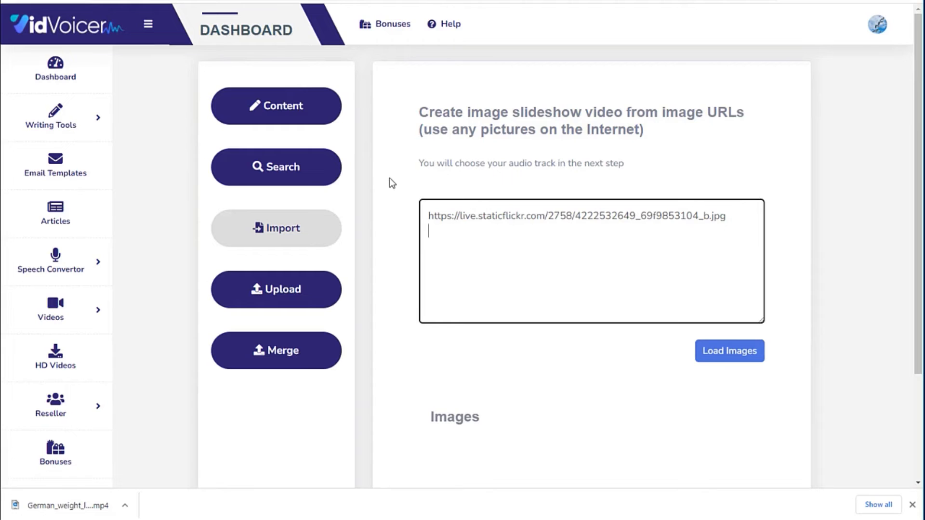
{"action": "key", "text": "ctrl+v"}
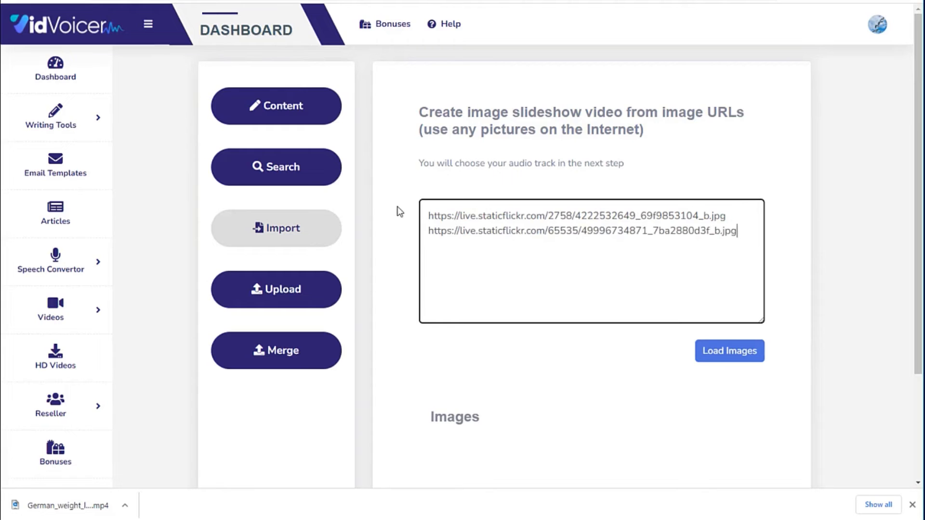
{"action": "key", "text": "Return"}
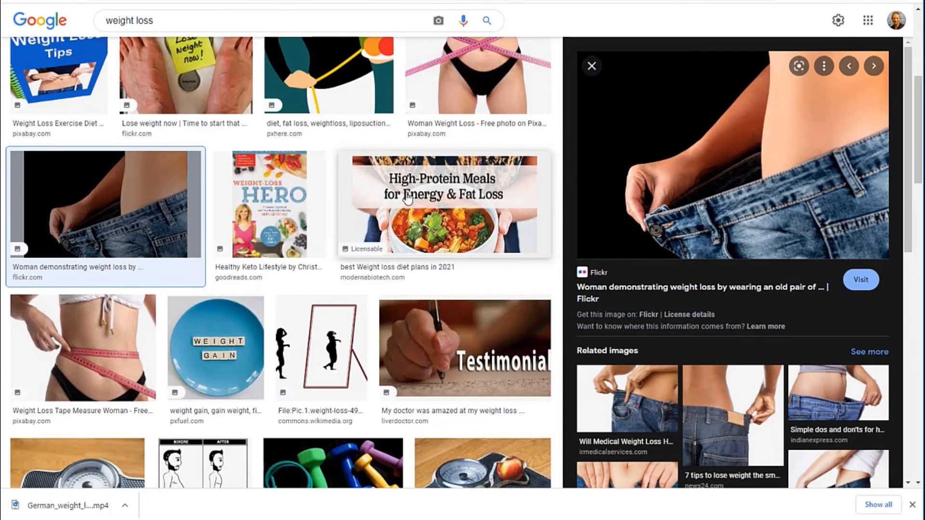
- Copy the image address of the "Fitness Exercise Weight Loss" dumbbells photo from Google Images and add it to VidVoicer's URL list
{"action": "scroll", "coordinate": [404, 202], "scroll_direction": "down", "scroll_amount": 3}
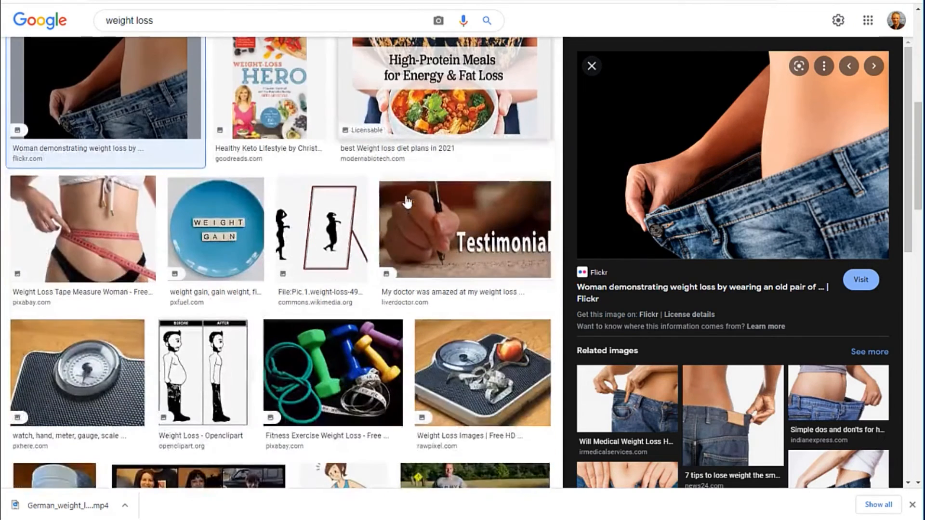
{"action": "scroll", "coordinate": [404, 204], "scroll_direction": "down", "scroll_amount": 2}
{"action": "scroll", "coordinate": [380, 219], "scroll_direction": "down", "scroll_amount": 3}
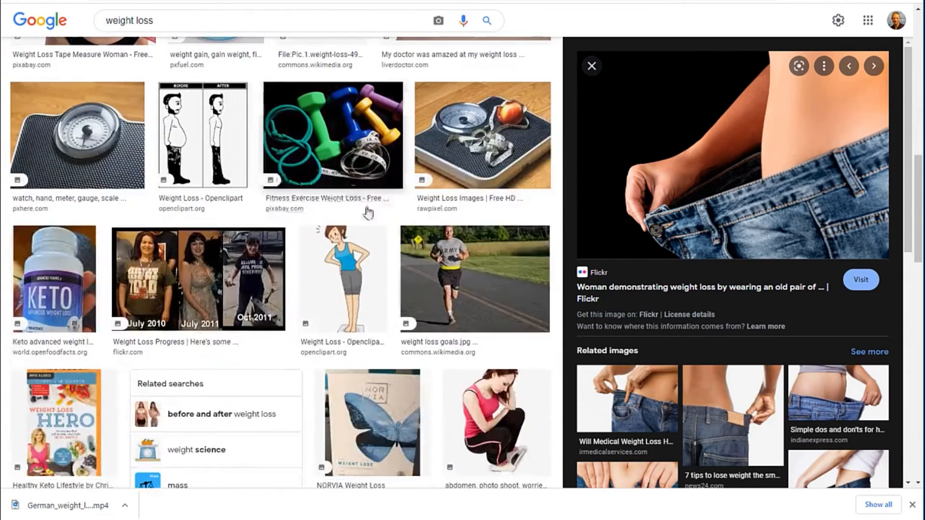
{"action": "left_click", "coordinate": [338, 139]}
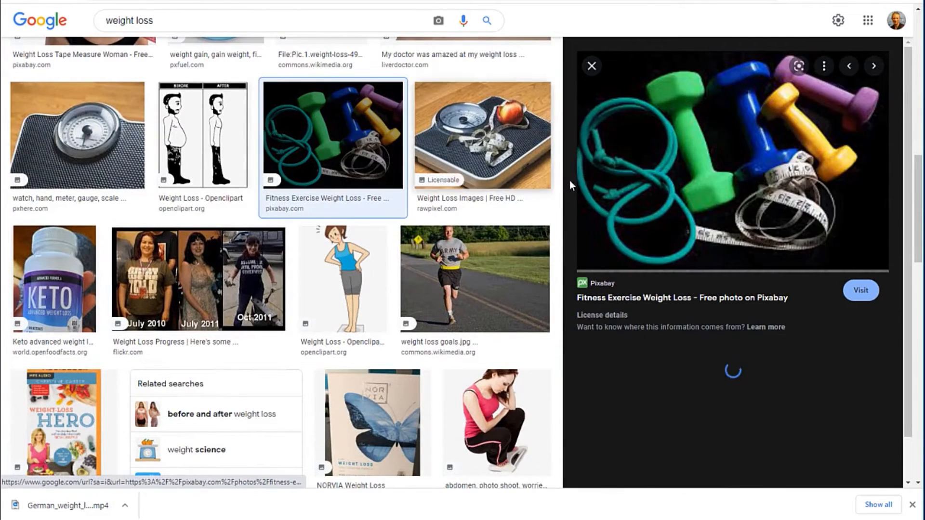
{"action": "right_click", "coordinate": [680, 158]}
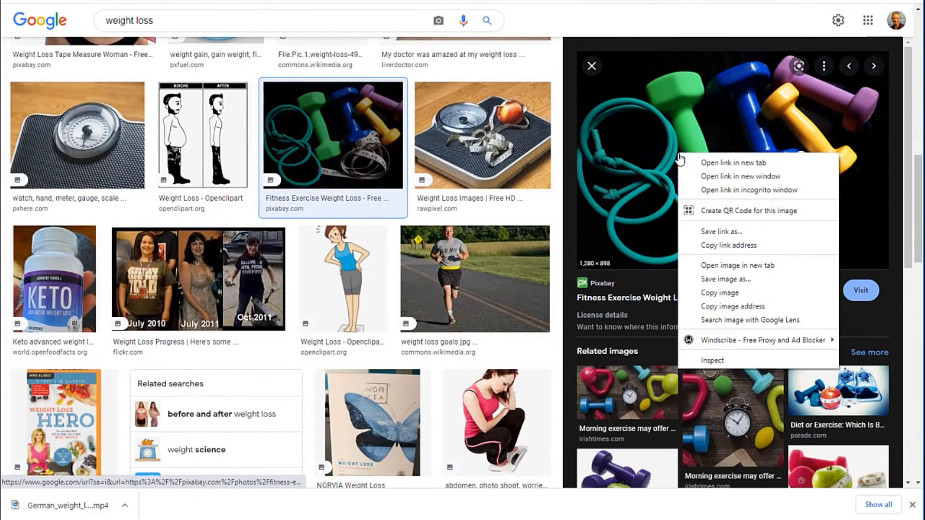
{"action": "left_click", "coordinate": [736, 306]}
{"action": "left_click", "coordinate": [212, 1]}
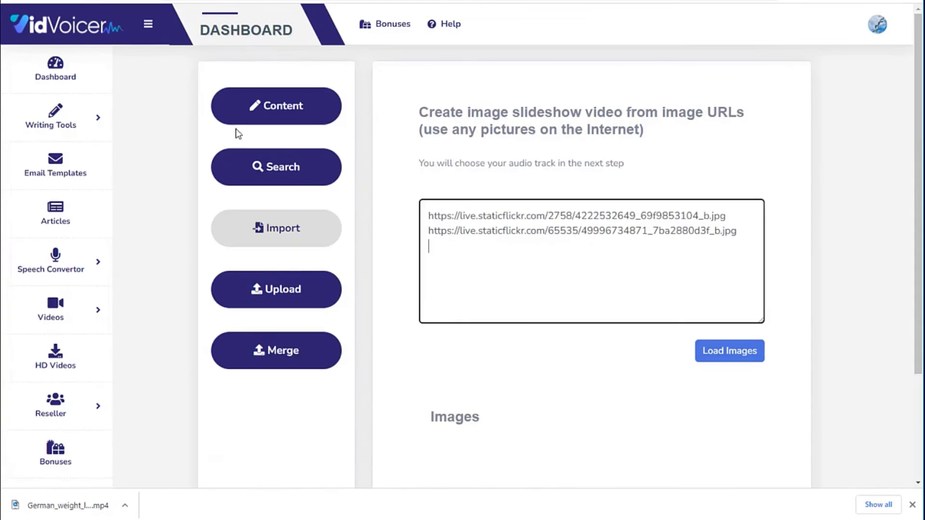
{"action": "key", "text": "ctrl+v"}
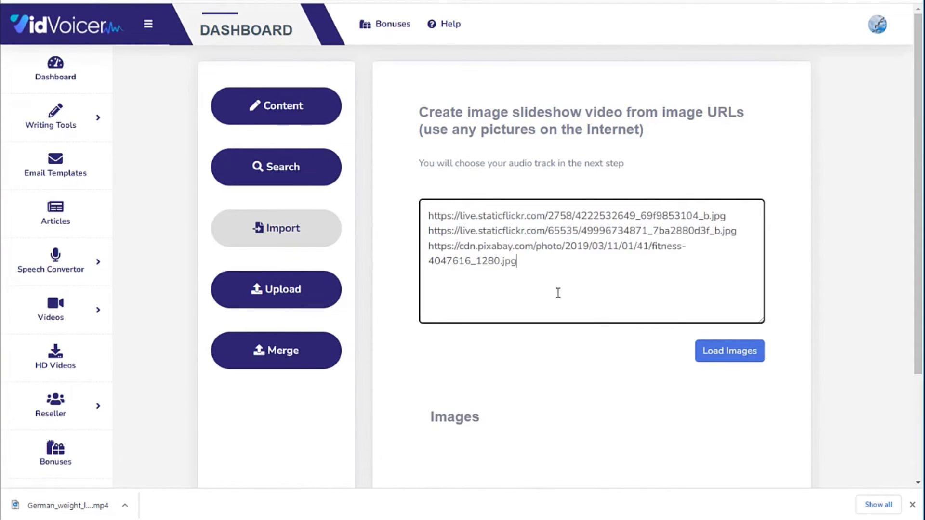
- Load the images from the three listed URLs into the slideshow
{"action": "scroll", "coordinate": [582, 262], "scroll_direction": "down", "scroll_amount": 2}
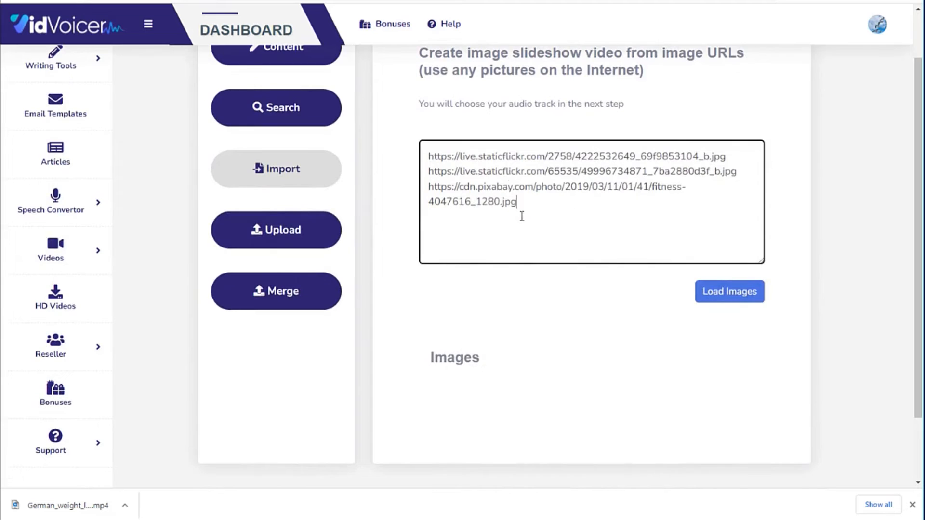
{"action": "scroll", "coordinate": [591, 195], "scroll_direction": "up", "scroll_amount": 2}
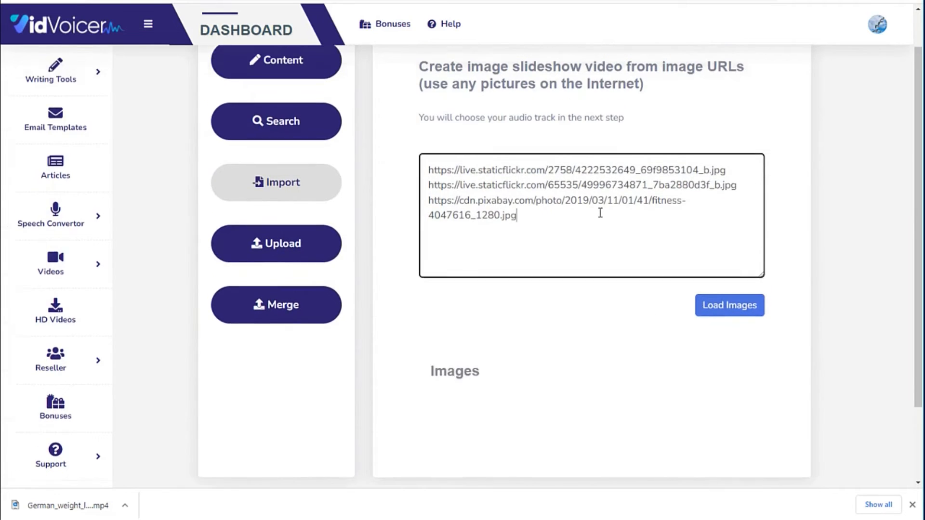
{"action": "left_click", "coordinate": [735, 353]}
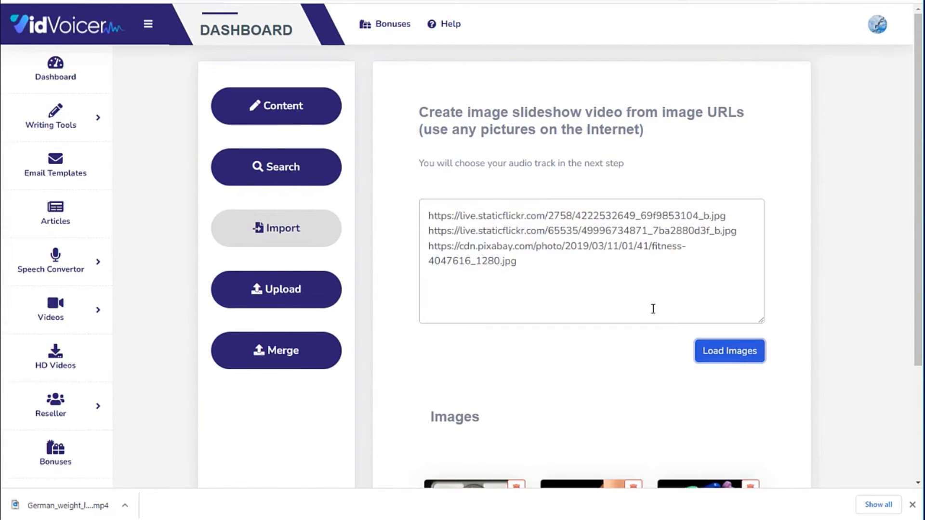
{"action": "scroll", "coordinate": [769, 285], "scroll_direction": "down", "scroll_amount": 5}
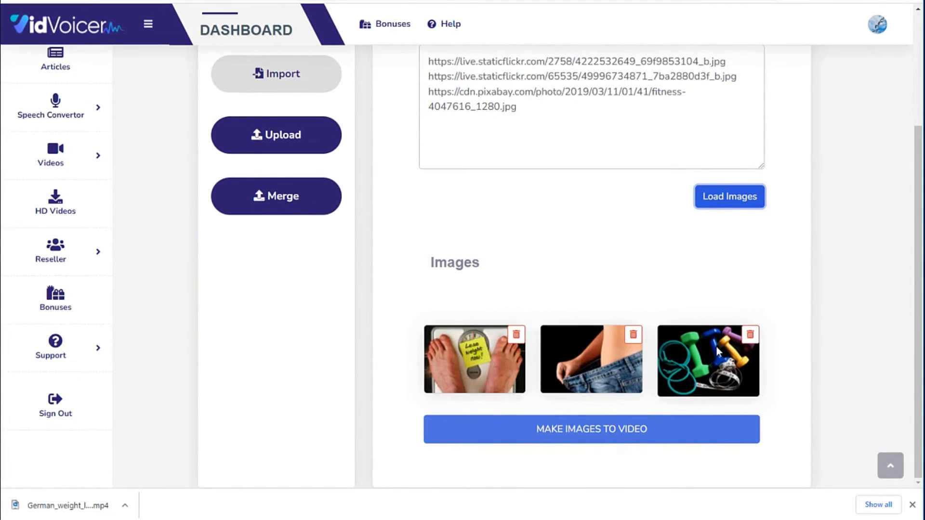
{"action": "left_click", "coordinate": [596, 432]}
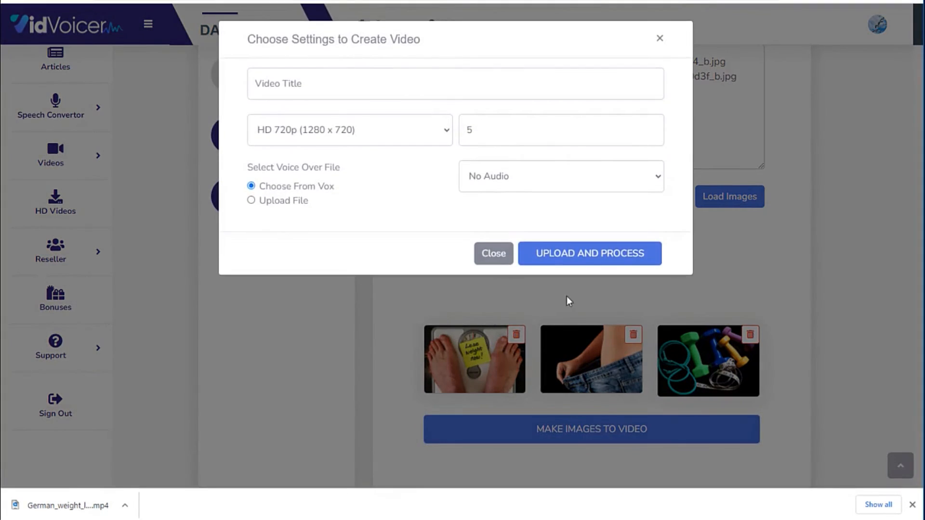
{"action": "left_click", "coordinate": [320, 82]}
{"action": "left_click", "coordinate": [312, 116]}
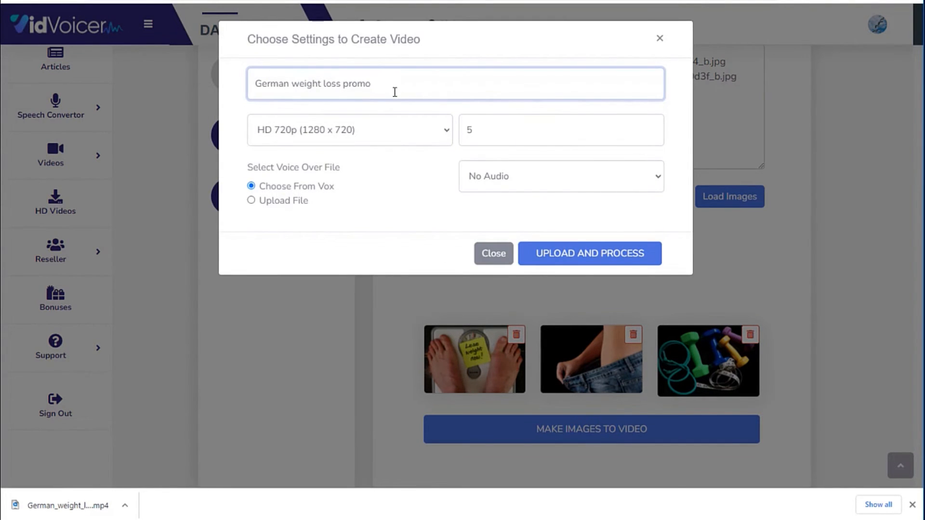
{"action": "left_click", "coordinate": [395, 134]}
{"action": "left_click", "coordinate": [462, 128]}
{"action": "left_click", "coordinate": [491, 126]}
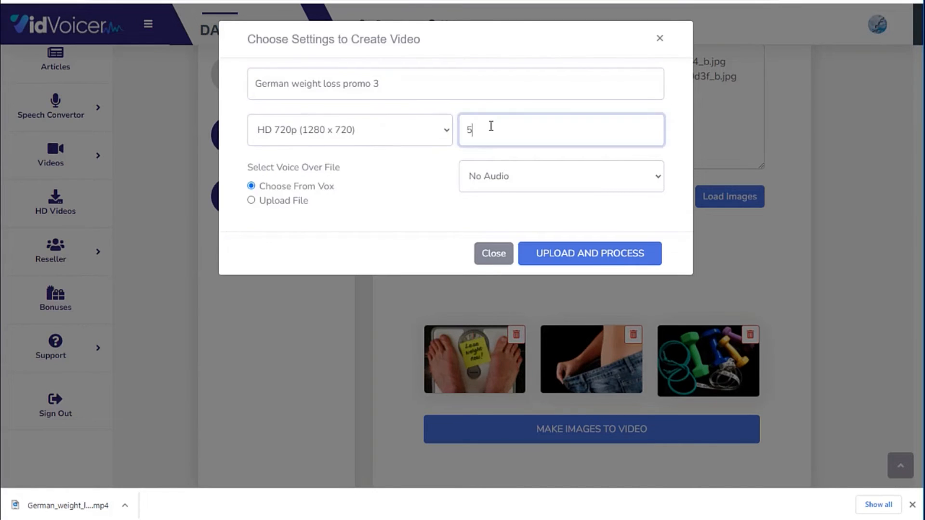
{"action": "left_click", "coordinate": [518, 177]}
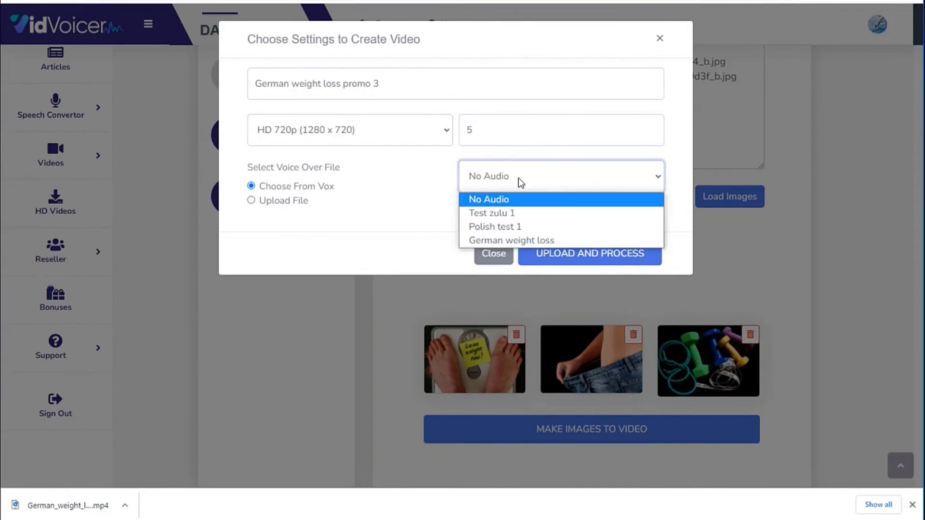
{"action": "left_click", "coordinate": [507, 242]}
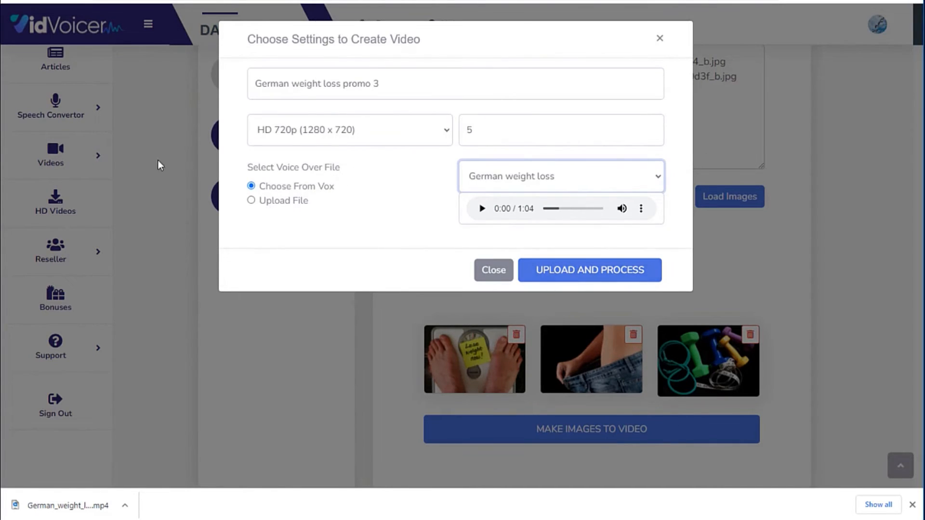
{"action": "left_click", "coordinate": [660, 39]}
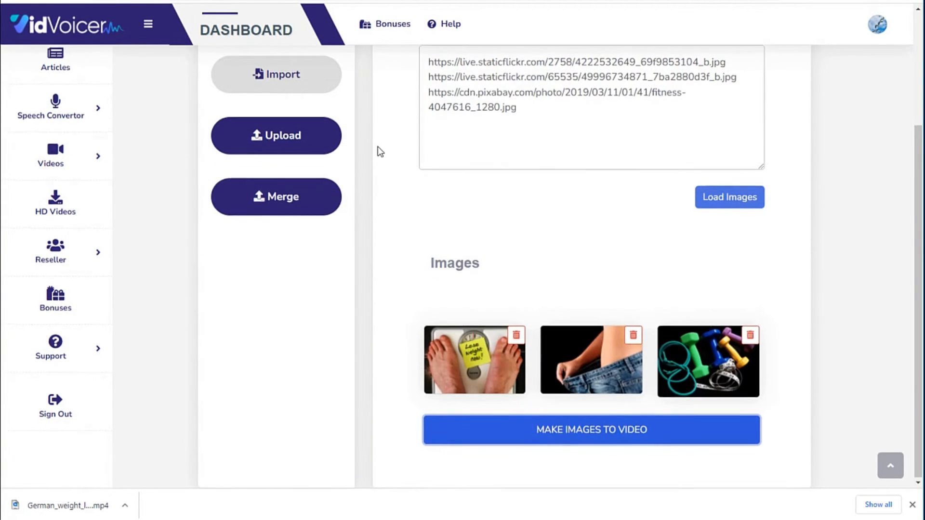
- Open the text (whiteboard) video creator and enter "weight loss squeeze" as the video title
{"action": "scroll", "coordinate": [379, 149], "scroll_direction": "up", "scroll_amount": 1}
{"action": "scroll", "coordinate": [379, 164], "scroll_direction": "up", "scroll_amount": 2}
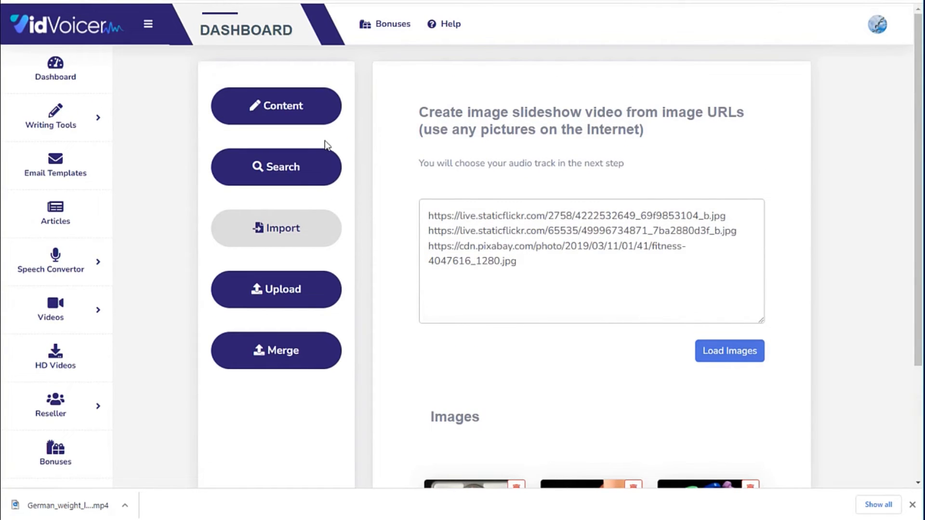
{"action": "left_click", "coordinate": [278, 112]}
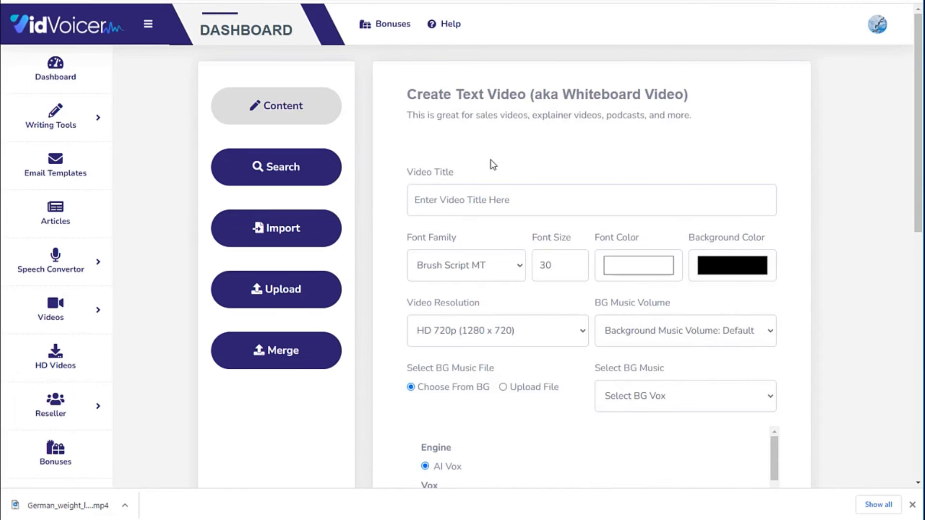
{"action": "left_click", "coordinate": [420, 199]}
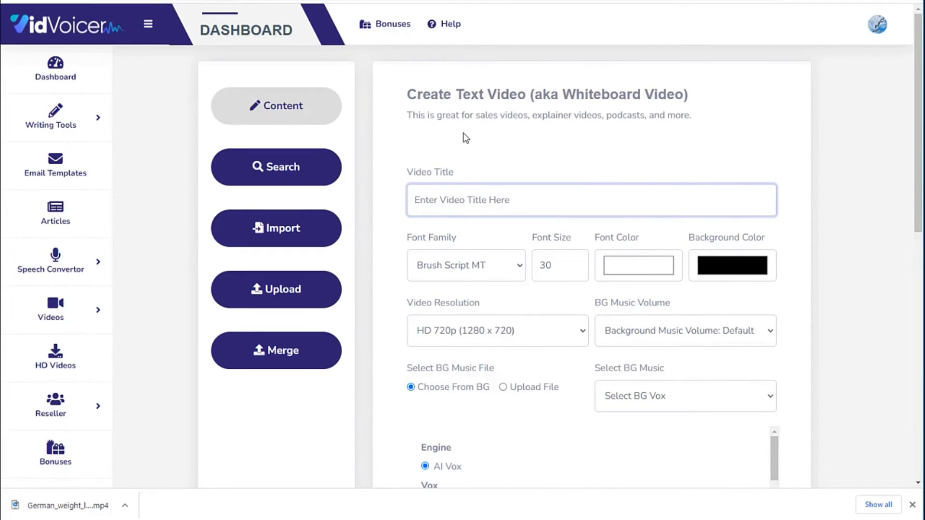
{"action": "type", "text": "weight"}
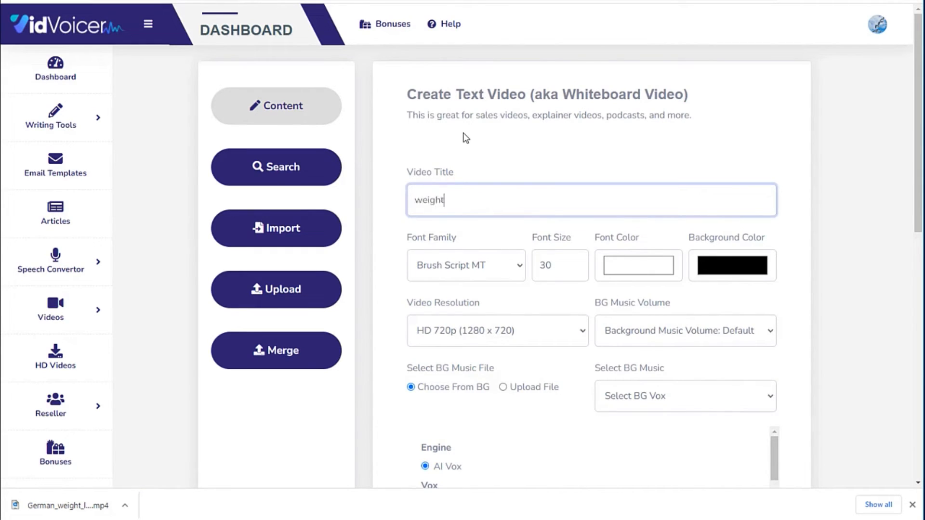
{"action": "type", "text": " loss squeeze"}
- Set the font family to Arial and the font size to 50, checking the size against the words-per-line suggestions
{"action": "scroll", "coordinate": [465, 132], "scroll_direction": "down", "scroll_amount": 1}
{"action": "left_click", "coordinate": [513, 205]}
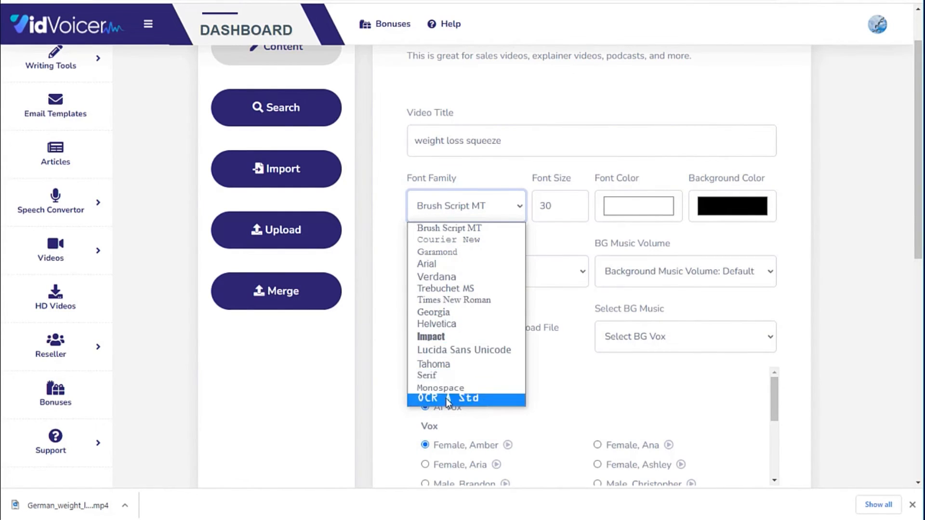
{"action": "left_click", "coordinate": [440, 264]}
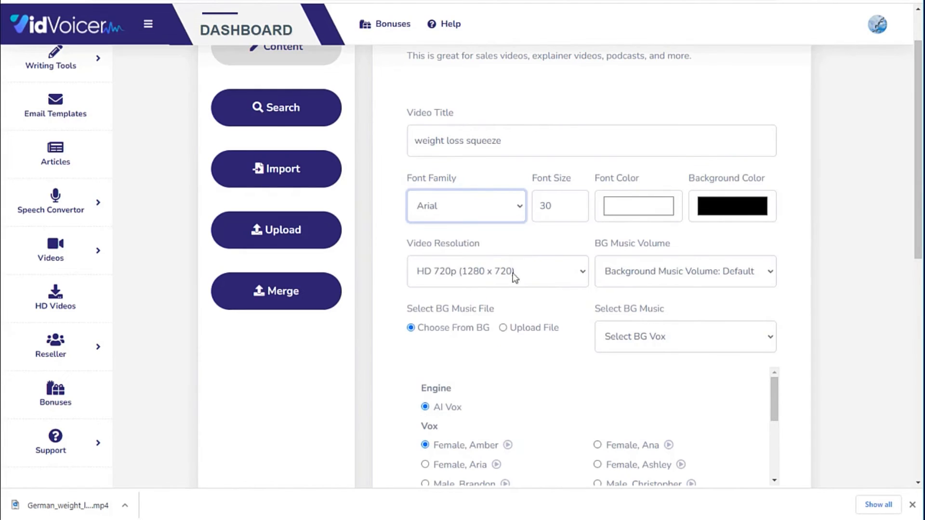
{"action": "left_click", "coordinate": [538, 205]}
{"action": "left_click_drag", "start_coordinate": [537, 205], "coordinate": [520, 295]}
{"action": "type", "text": "5"}
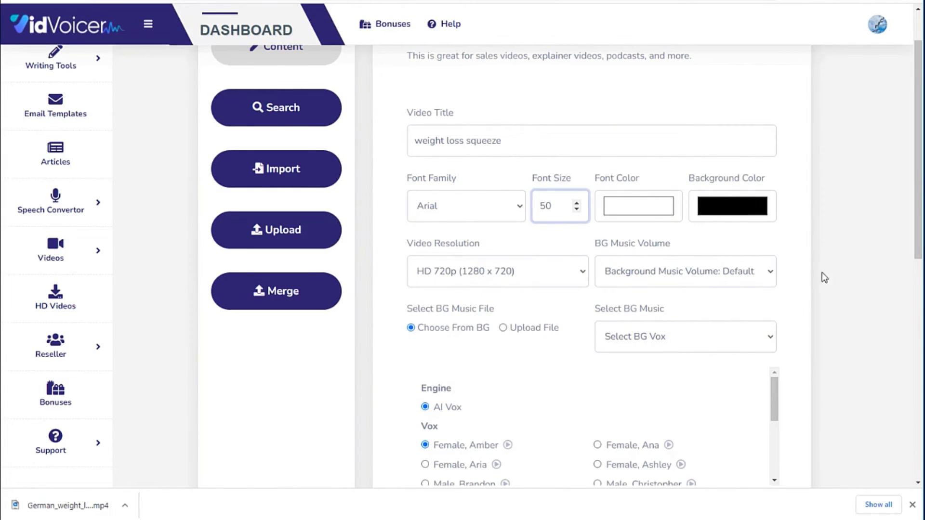
{"action": "left_click_drag", "start_coordinate": [920, 231], "coordinate": [921, 463]}
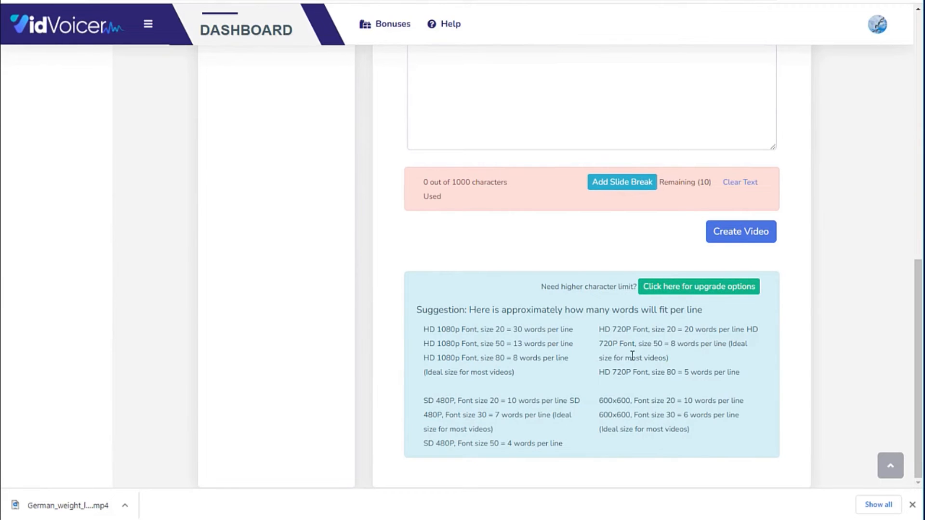
{"action": "left_click_drag", "start_coordinate": [642, 344], "coordinate": [663, 344]}
- Set the background color to a light blue, RGB 209, 234, 240
{"action": "left_click_drag", "start_coordinate": [912, 334], "coordinate": [918, 114]}
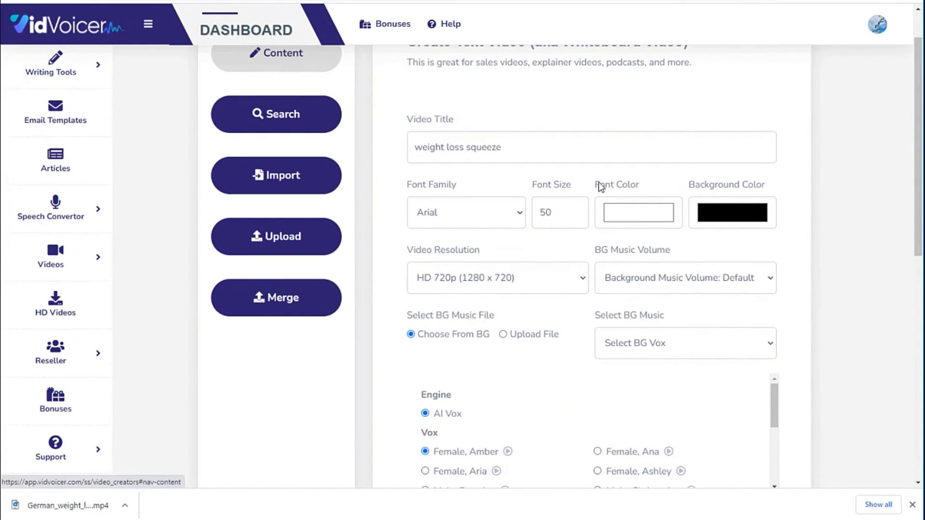
{"action": "left_click", "coordinate": [725, 217]}
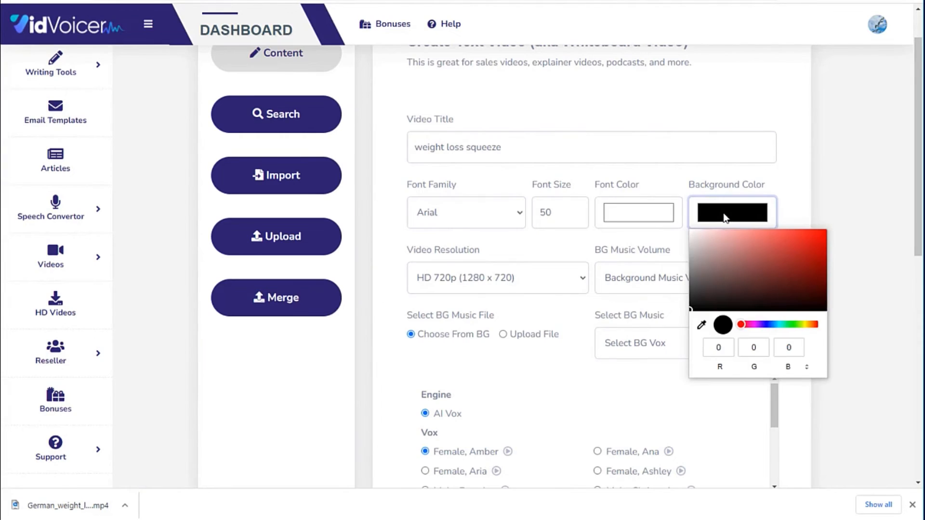
{"action": "left_click", "coordinate": [778, 325]}
{"action": "left_click_drag", "start_coordinate": [737, 245], "coordinate": [707, 235]}
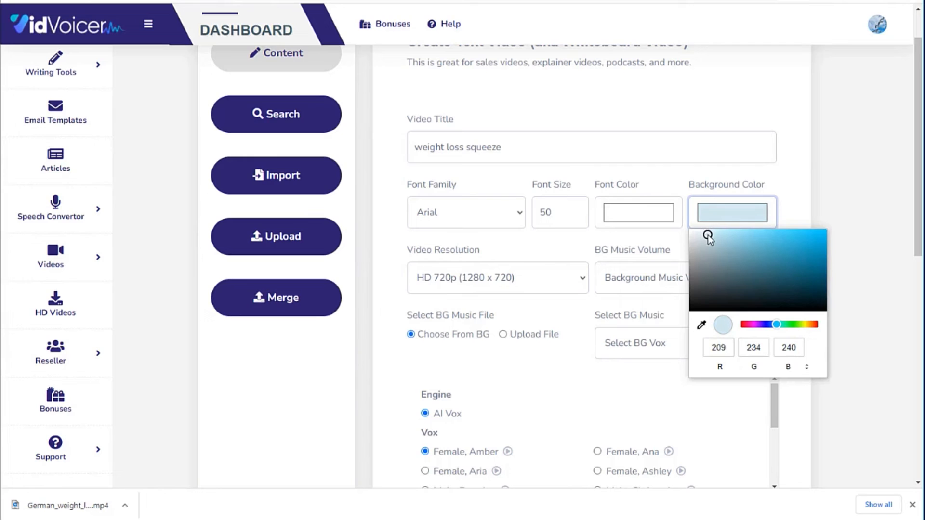
- Set the font color to near-black, RGB 13, 12, 12
{"action": "left_click", "coordinate": [633, 218]}
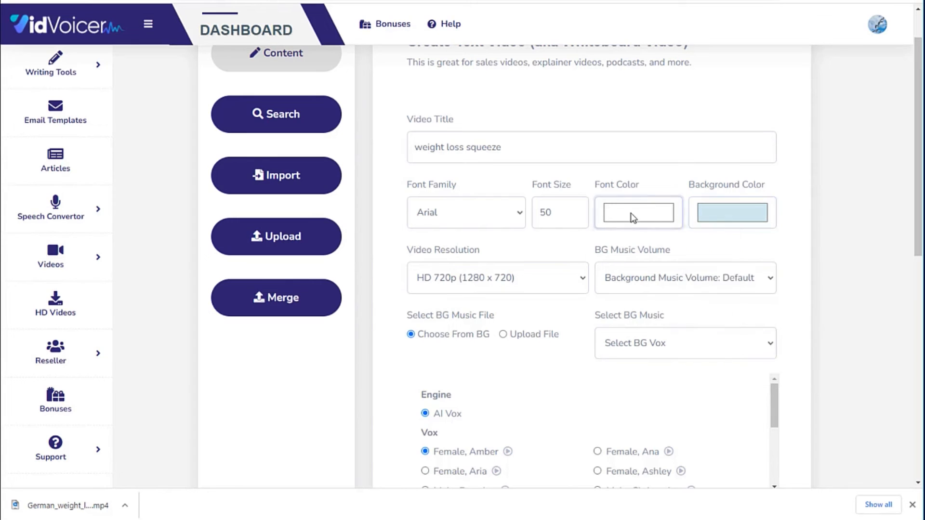
{"action": "left_click_drag", "start_coordinate": [603, 288], "coordinate": [600, 308]}
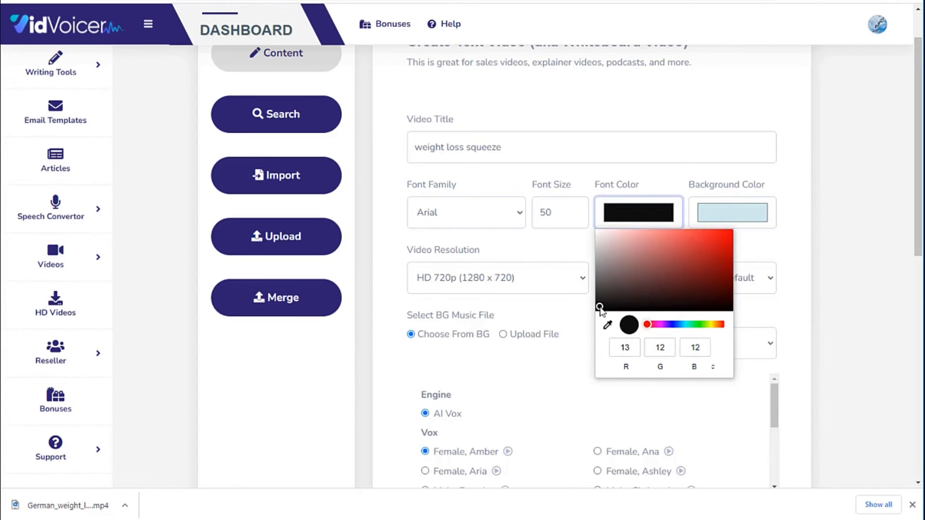
{"action": "left_click", "coordinate": [554, 250]}
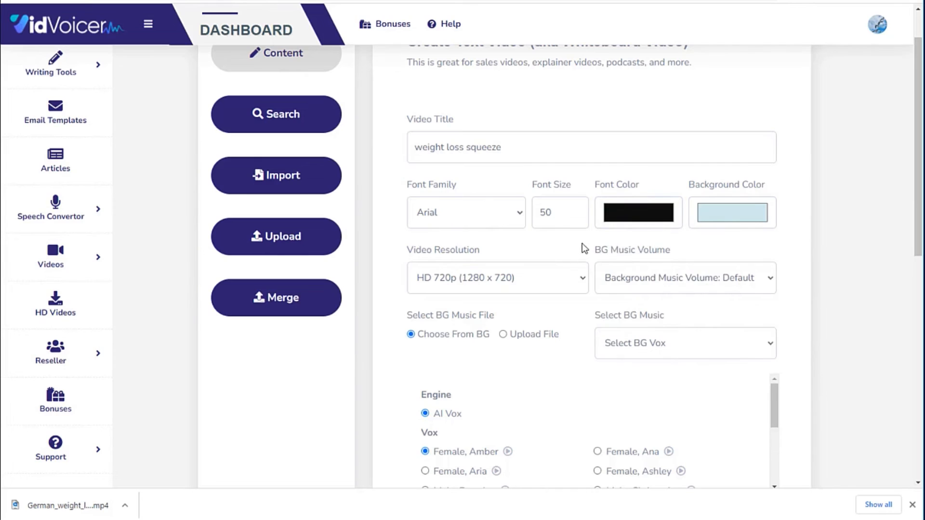
- Set the background music volume to 0.10 and choose BG new - 4 as the background music
{"action": "scroll", "coordinate": [585, 248], "scroll_direction": "down", "scroll_amount": 1}
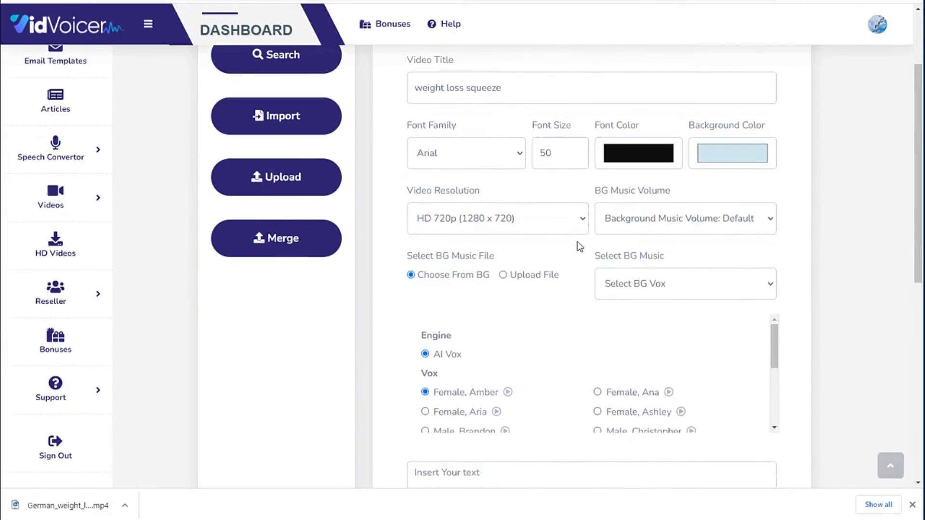
{"action": "left_click", "coordinate": [702, 215]}
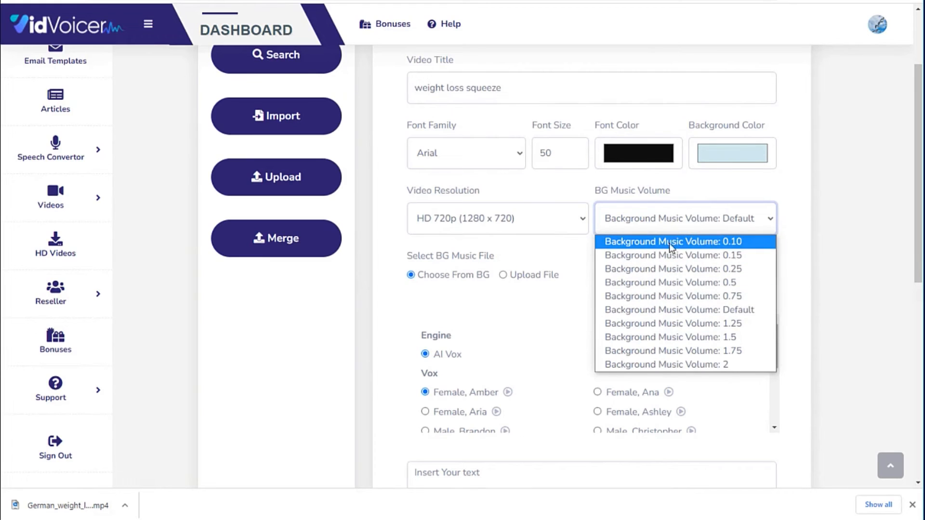
{"action": "left_click", "coordinate": [723, 241]}
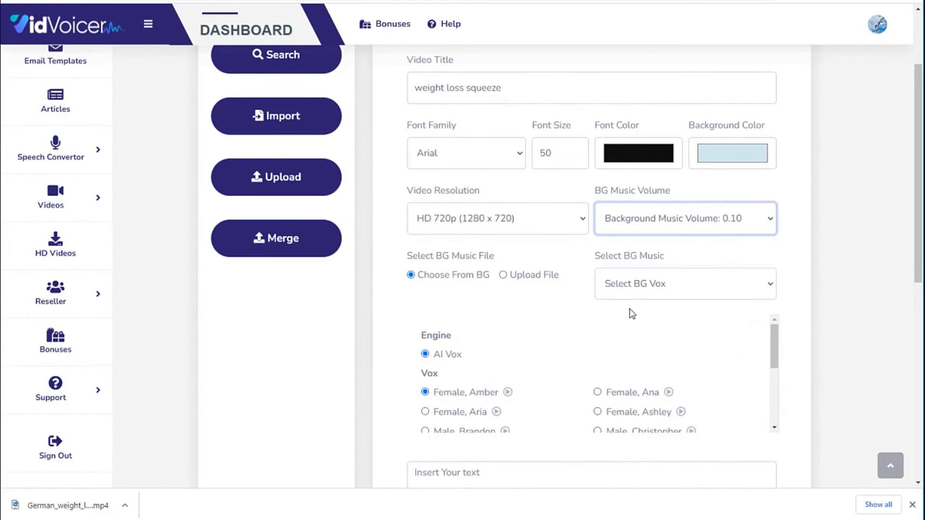
{"action": "left_click", "coordinate": [667, 285]}
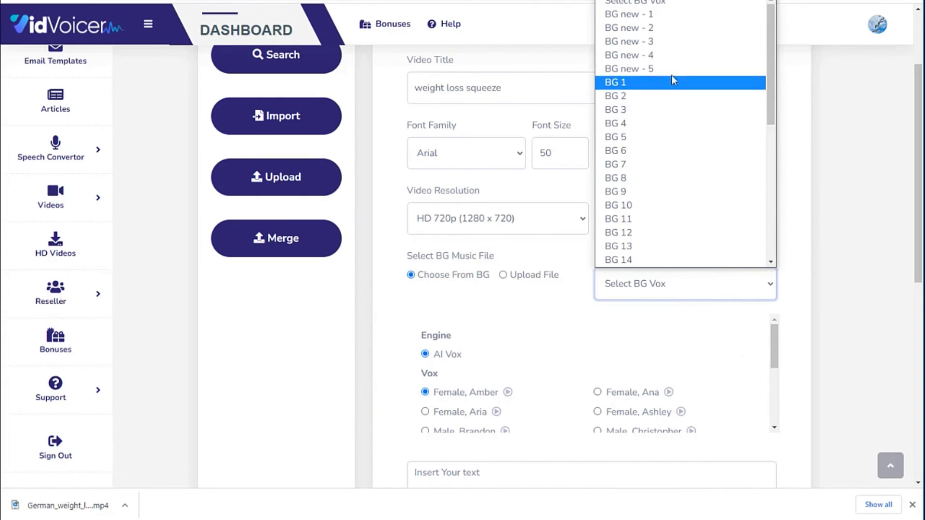
{"action": "left_click", "coordinate": [666, 56]}
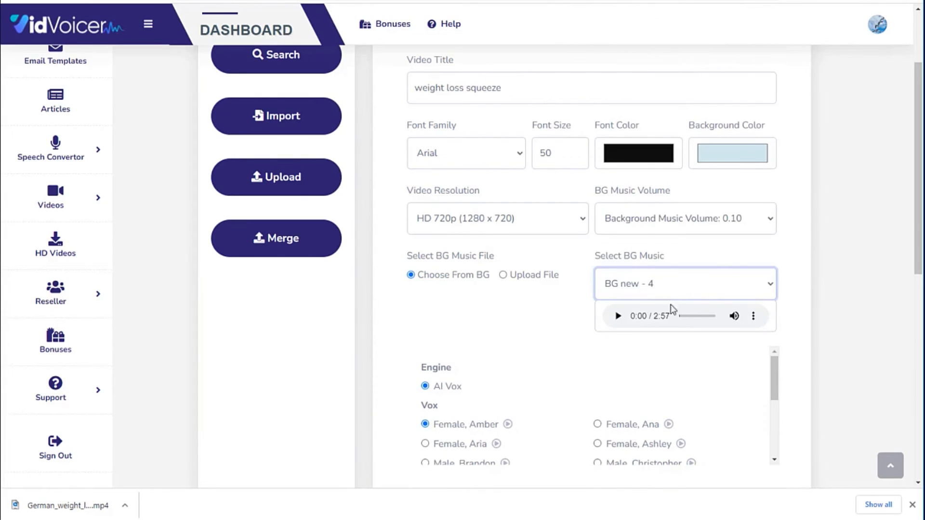
- Browse the other available background tracks, then play and pause a short preview of BG new - 4
{"action": "left_click", "coordinate": [646, 287]}
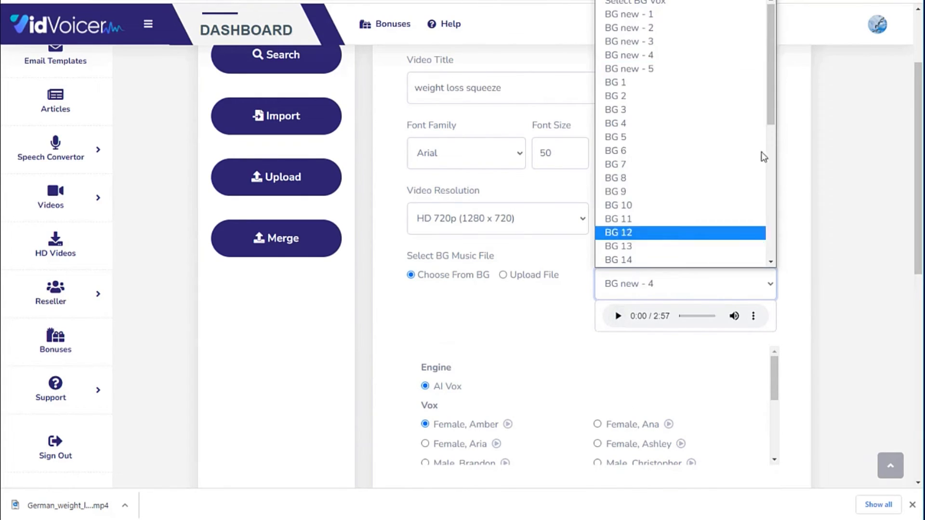
{"action": "mouse_move", "coordinate": [773, 77]}
{"action": "left_mouse_down"}
{"action": "mouse_move", "coordinate": [771, 247]}
{"action": "mouse_move", "coordinate": [770, 53]}
{"action": "mouse_move", "coordinate": [773, 244]}
{"action": "mouse_move", "coordinate": [775, 61]}
{"action": "left_mouse_up"}
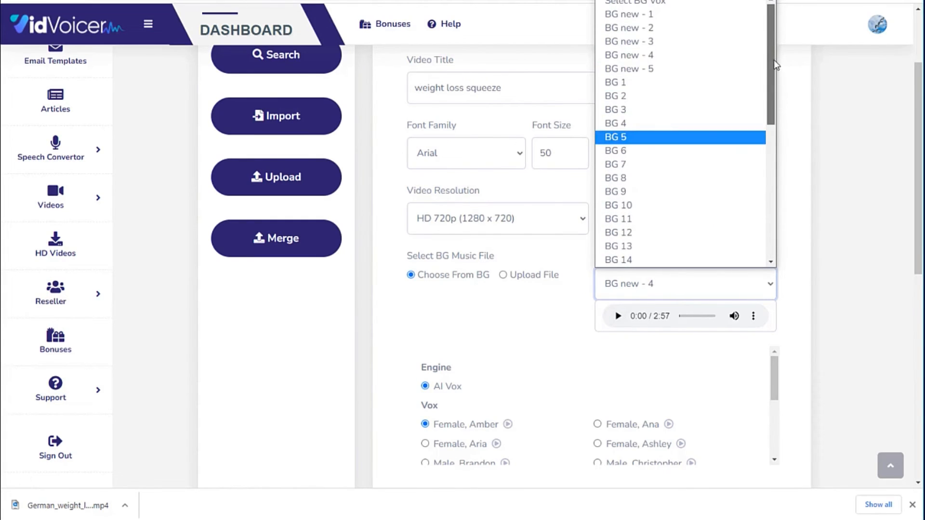
{"action": "left_click", "coordinate": [539, 298]}
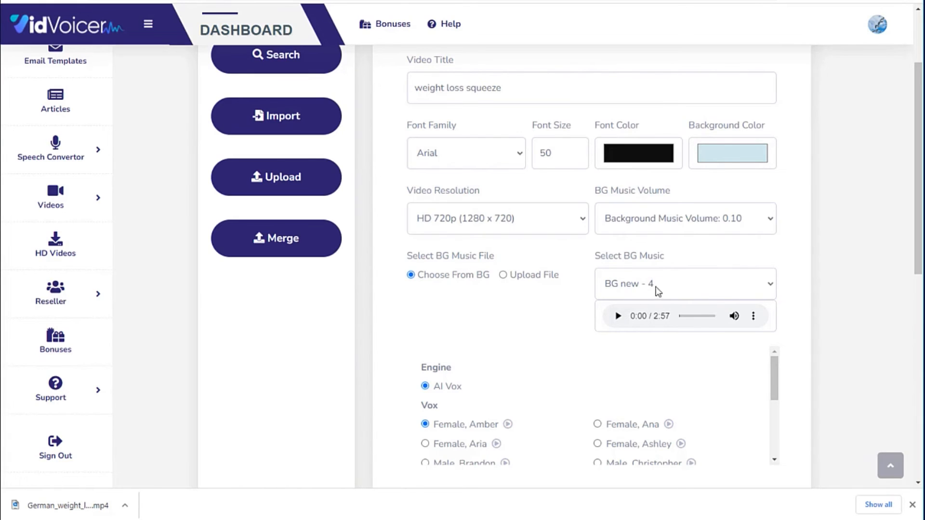
{"action": "left_click", "coordinate": [617, 316]}
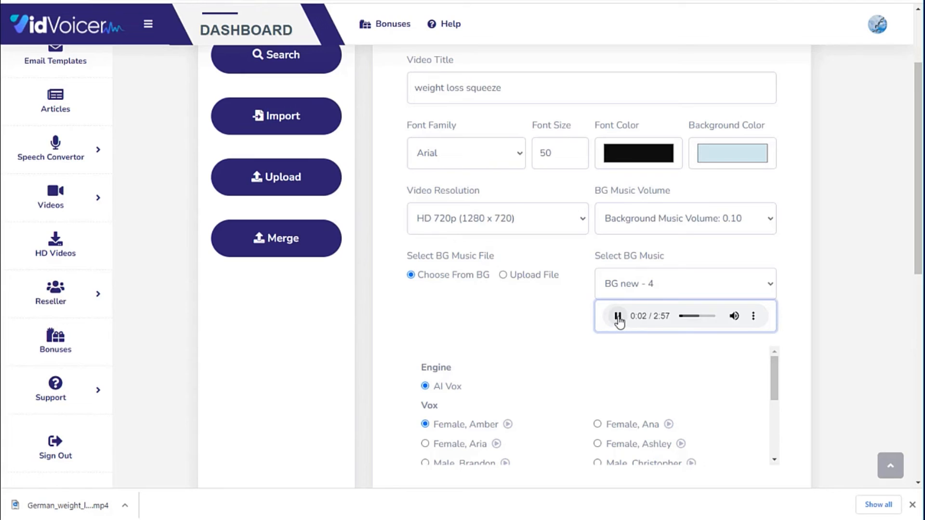
{"action": "left_click", "coordinate": [618, 318]}
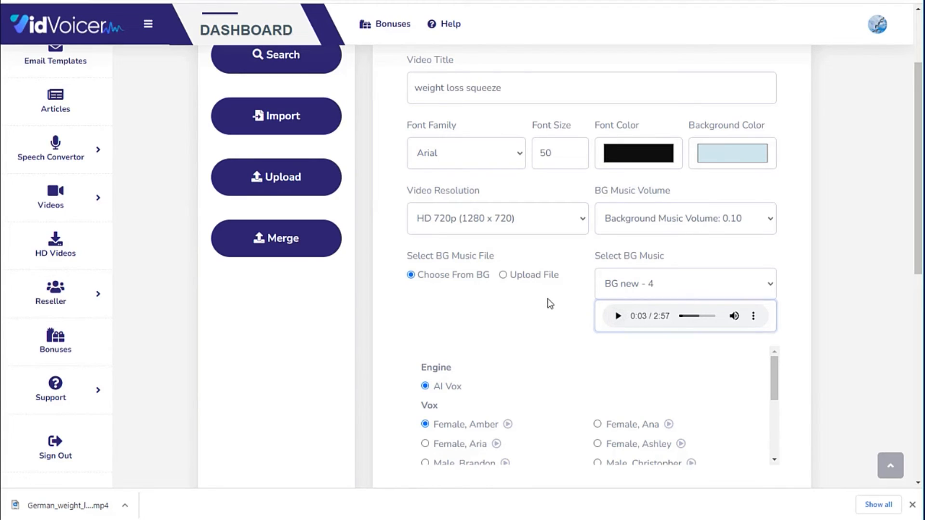
- Look through the male and female AI Vox voices offered for the text video
{"action": "scroll", "coordinate": [542, 306], "scroll_direction": "down", "scroll_amount": 5}
{"action": "scroll", "coordinate": [537, 296], "scroll_direction": "up", "scroll_amount": 3}
{"action": "mouse_move", "coordinate": [775, 259]}
{"action": "left_mouse_down"}
{"action": "mouse_move", "coordinate": [774, 289]}
{"action": "mouse_move", "coordinate": [775, 256]}
{"action": "left_mouse_up"}
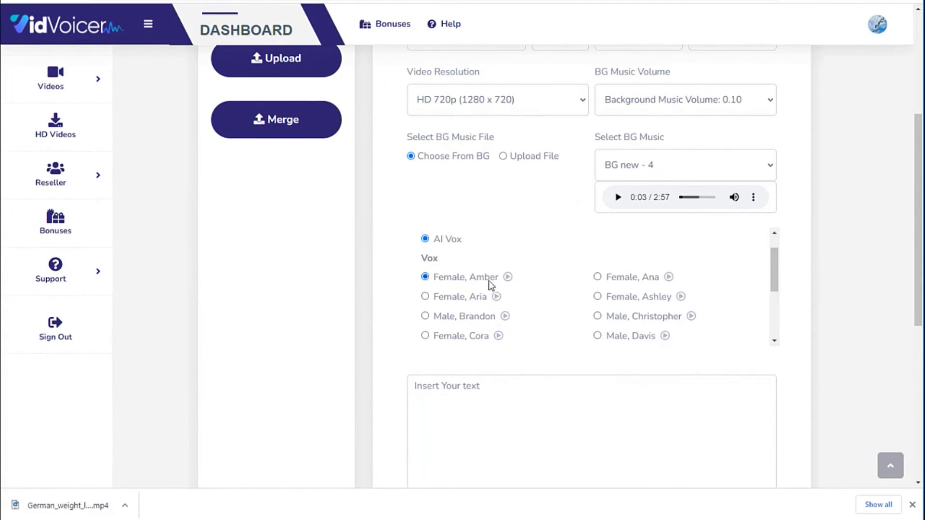
{"action": "left_click_drag", "start_coordinate": [775, 263], "coordinate": [773, 244]}
{"action": "scroll", "coordinate": [518, 275], "scroll_direction": "down", "scroll_amount": 3}
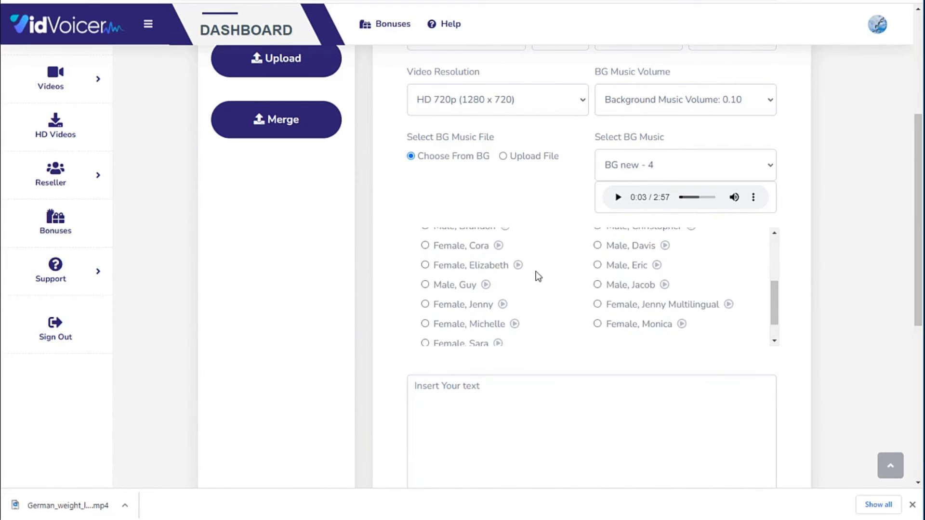
{"action": "scroll", "coordinate": [538, 276], "scroll_direction": "up", "scroll_amount": 3}
{"action": "scroll", "coordinate": [400, 316], "scroll_direction": "down", "scroll_amount": 3}
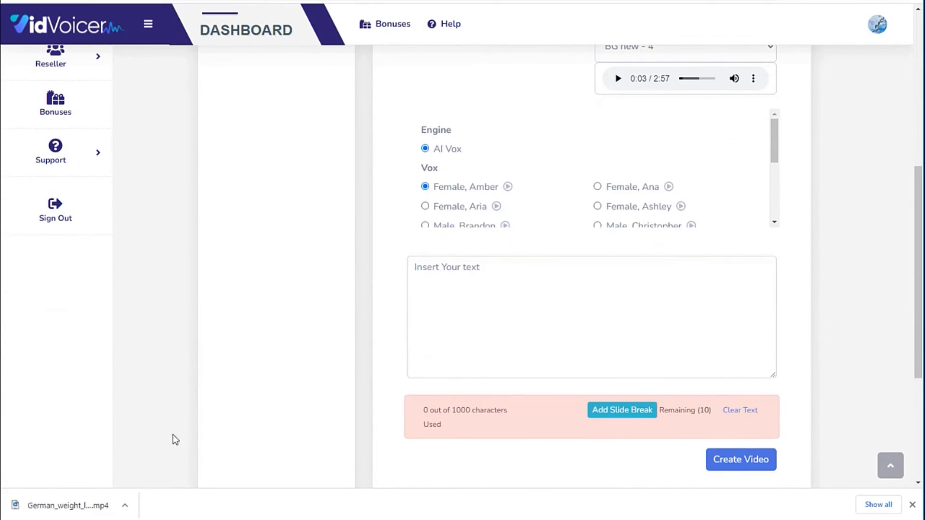
- Copy the script with slidebreak tags, lines 44 to 74 of "weight loss article 1.txt", into the video's text field
{"action": "left_click", "coordinate": [188, 519]}
{"action": "scroll", "coordinate": [270, 325], "scroll_direction": "down", "scroll_amount": 12}
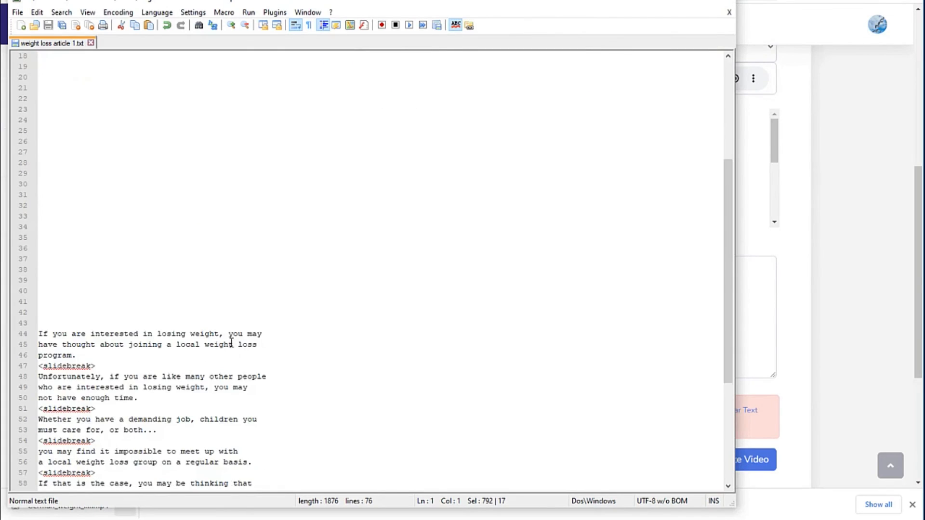
{"action": "left_click_drag", "start_coordinate": [38, 141], "coordinate": [309, 462]}
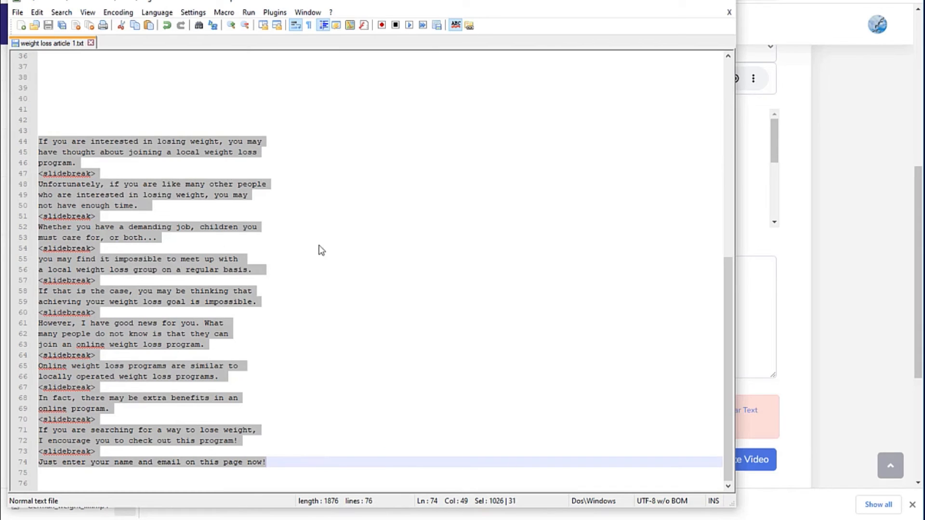
{"action": "left_click", "coordinate": [836, 125]}
{"action": "left_click", "coordinate": [564, 269]}
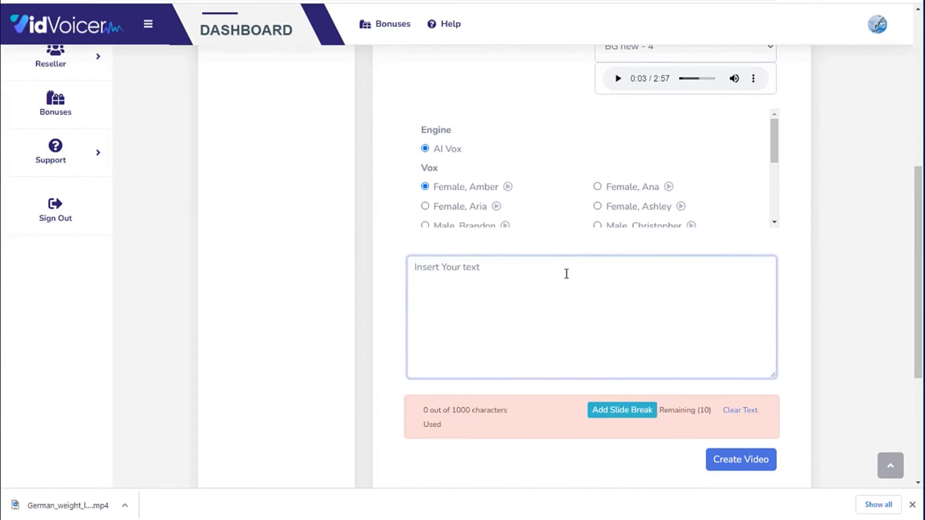
{"action": "key", "text": "ctrl+v"}
- Review the pasted script from start to end, checking the slidebreak tags between slides and the character limit
{"action": "scroll", "coordinate": [770, 339], "scroll_direction": "down", "scroll_amount": 1}
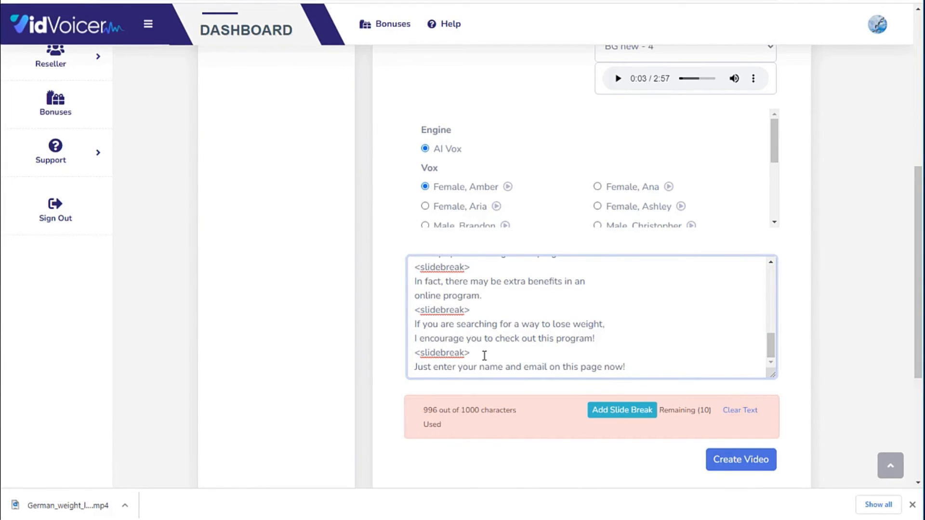
{"action": "left_click_drag", "start_coordinate": [414, 354], "coordinate": [492, 353]}
{"action": "left_click_drag", "start_coordinate": [414, 353], "coordinate": [470, 353]}
{"action": "left_click", "coordinate": [461, 354]}
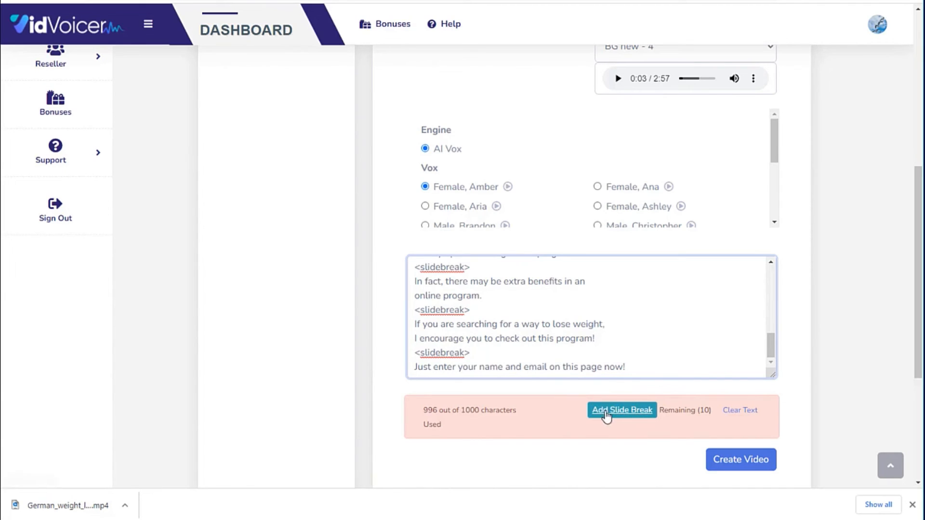
{"action": "scroll", "coordinate": [600, 311], "scroll_direction": "up", "scroll_amount": 10}
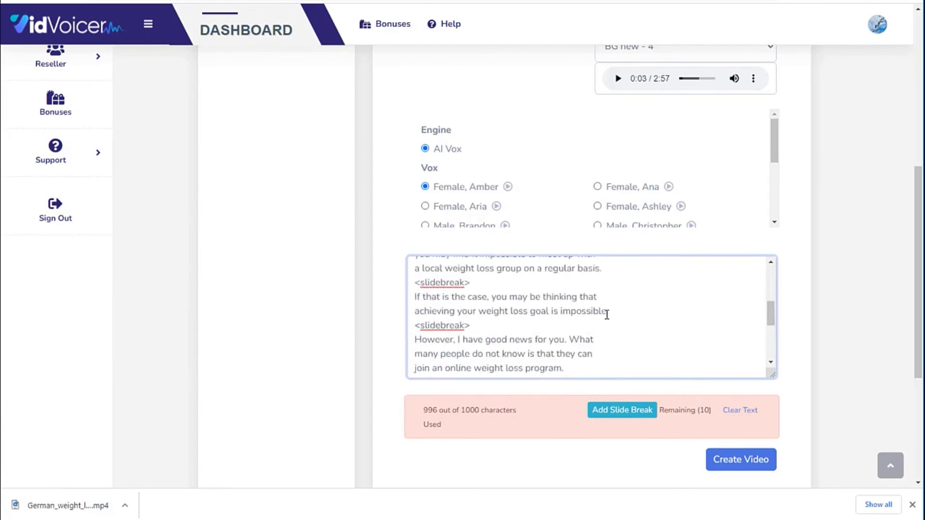
{"action": "scroll", "coordinate": [822, 312], "scroll_direction": "down", "scroll_amount": 5}
{"action": "scroll", "coordinate": [676, 256], "scroll_direction": "down", "scroll_amount": 2}
{"action": "scroll", "coordinate": [677, 255], "scroll_direction": "down", "scroll_amount": 3}
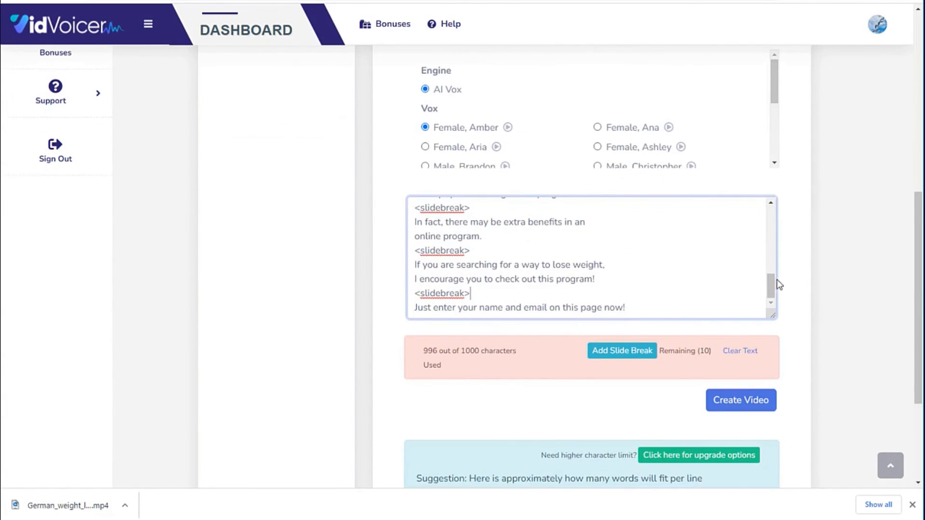
{"action": "left_click_drag", "start_coordinate": [771, 288], "coordinate": [769, 210]}
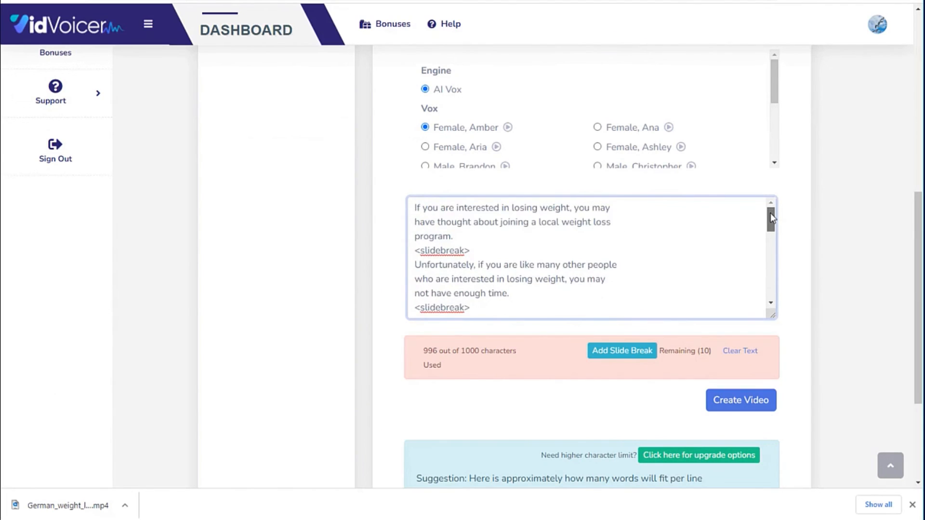
{"action": "scroll", "coordinate": [770, 210], "scroll_direction": "up", "scroll_amount": 1}
{"action": "left_click_drag", "start_coordinate": [772, 286], "coordinate": [775, 360]}
{"action": "scroll", "coordinate": [825, 388], "scroll_direction": "up", "scroll_amount": 6}
{"action": "scroll", "coordinate": [823, 381], "scroll_direction": "down", "scroll_amount": 6}
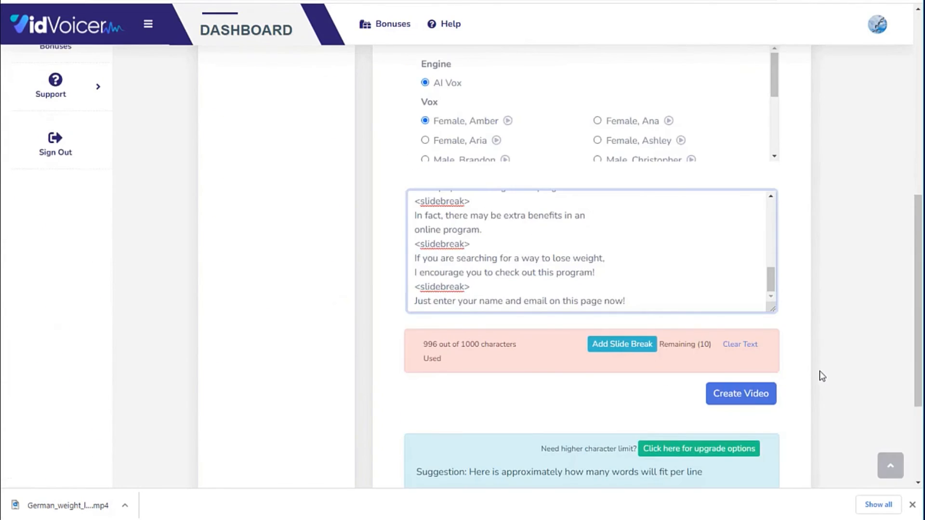
- Create the text video and download the new weight_loss_squeeze file from the file manager
{"action": "scroll", "coordinate": [821, 375], "scroll_direction": "down", "scroll_amount": 2}
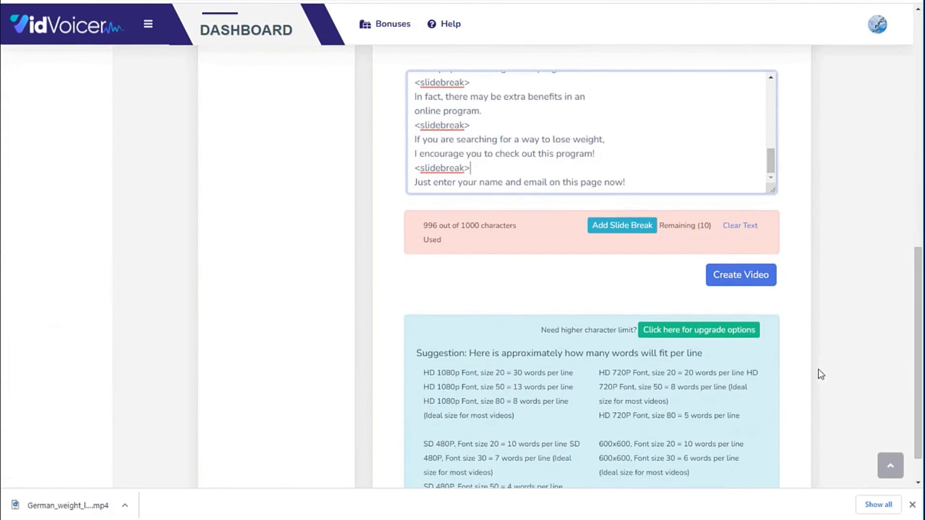
{"action": "left_click", "coordinate": [738, 279]}
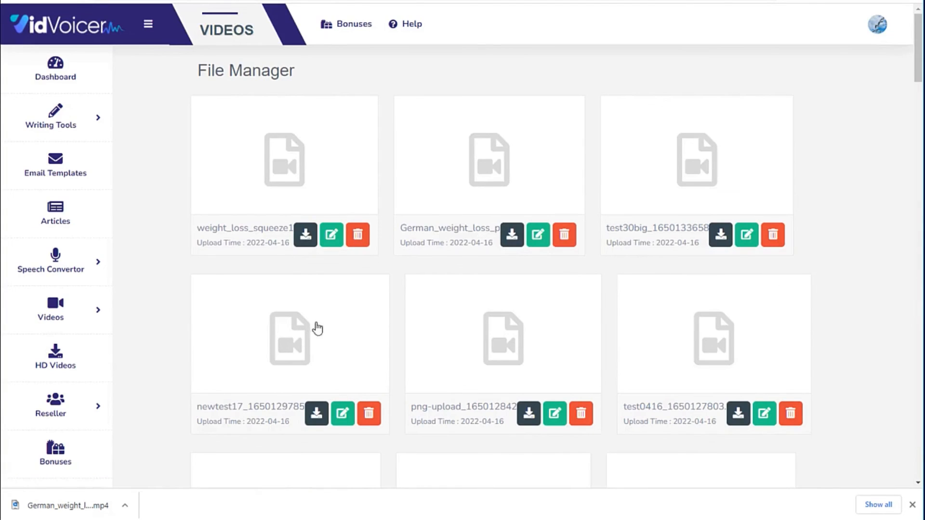
{"action": "left_click", "coordinate": [306, 236]}
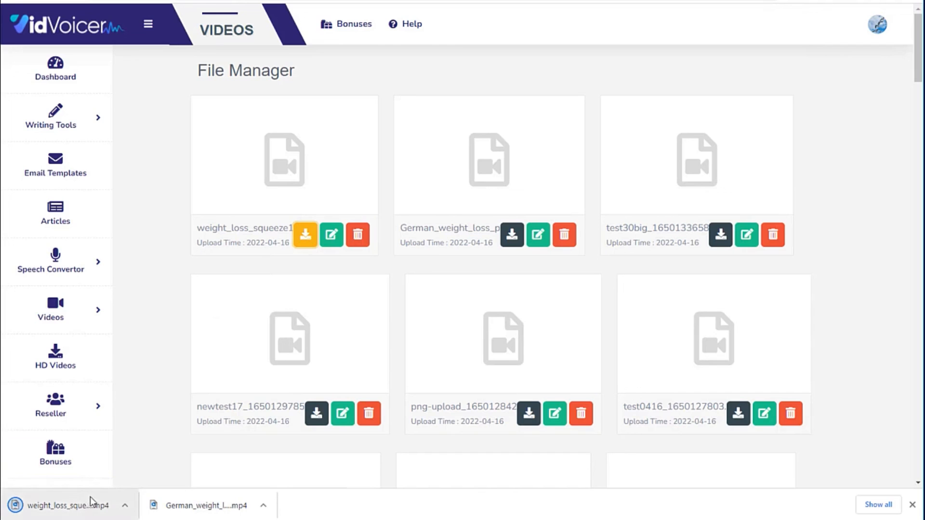
- Play the downloaded weight loss squeeze video to check its slides and voiceover, and return to the dashboard
{"action": "mouse_move", "coordinate": [69, 519]}
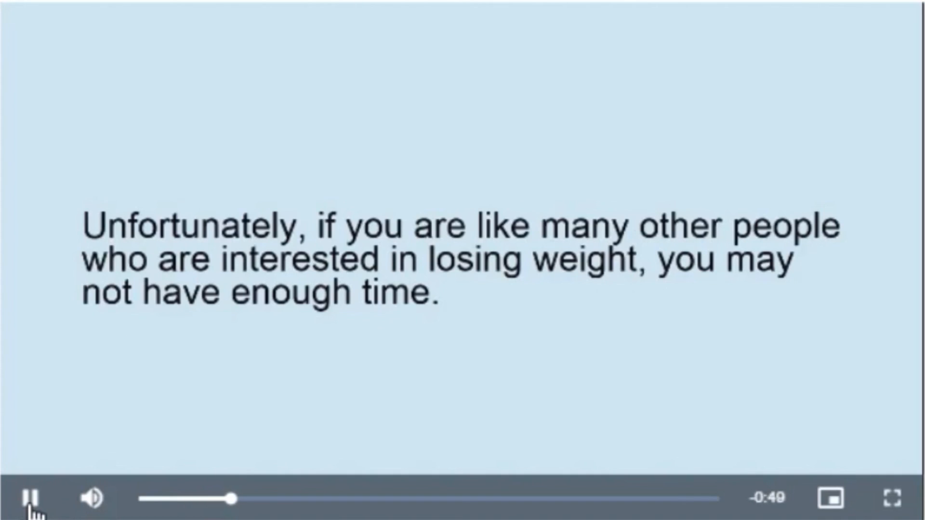
{"action": "left_click", "coordinate": [29, 506]}
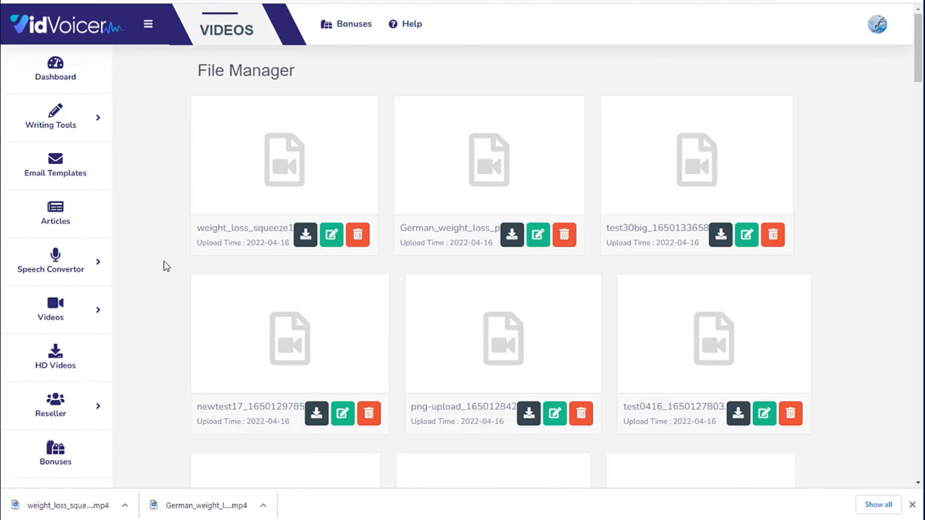
{"action": "left_click", "coordinate": [76, 83]}
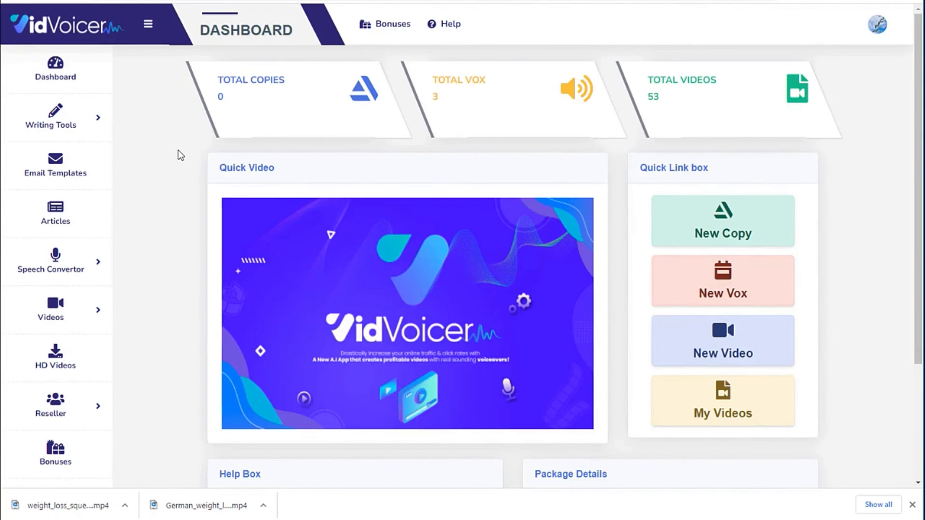